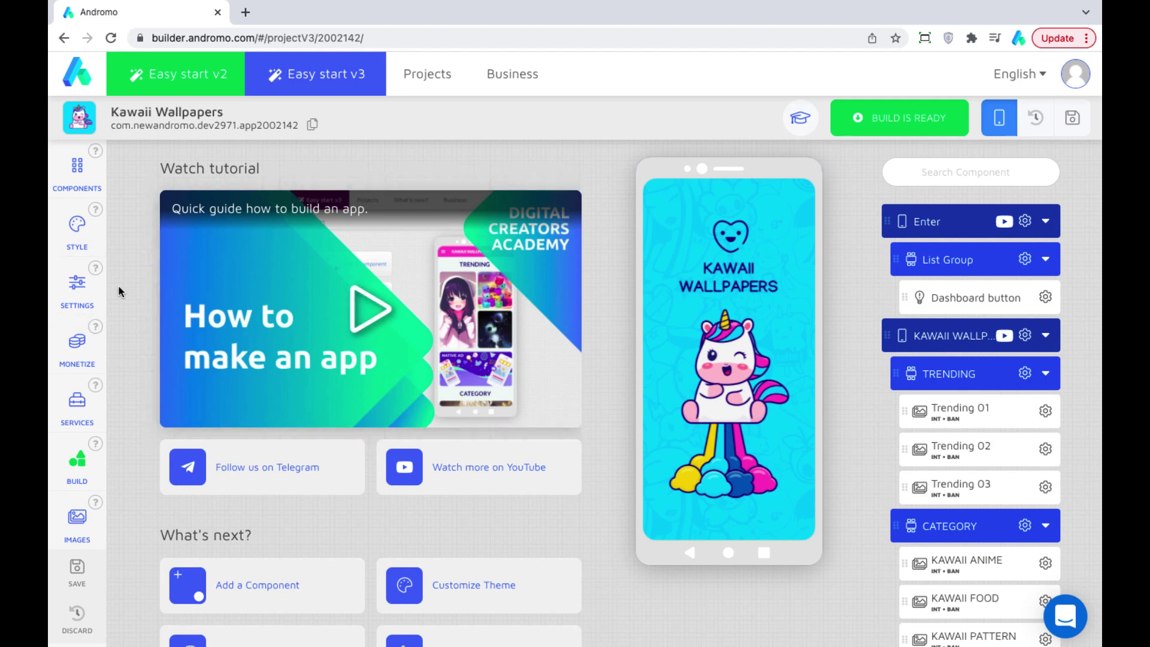
Step: Enable Show Bottom Navigation Bar in the app settings so a one-button bar appears in the preview
{"action": "left_click", "coordinate": [80, 293]}
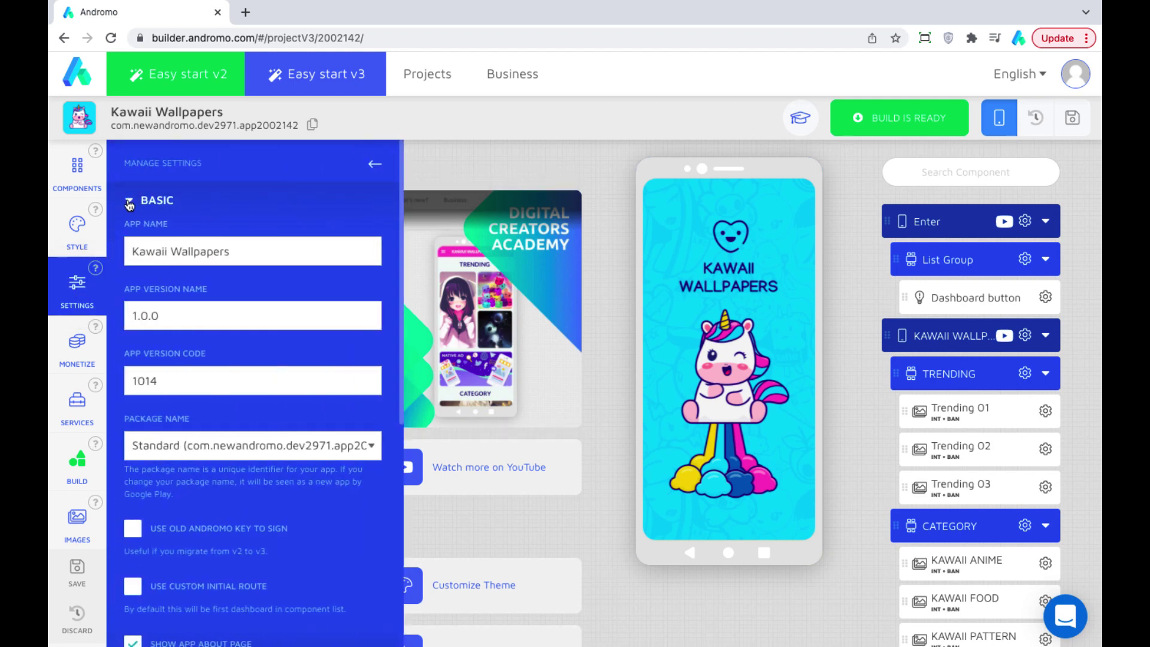
{"action": "left_click", "coordinate": [129, 201]}
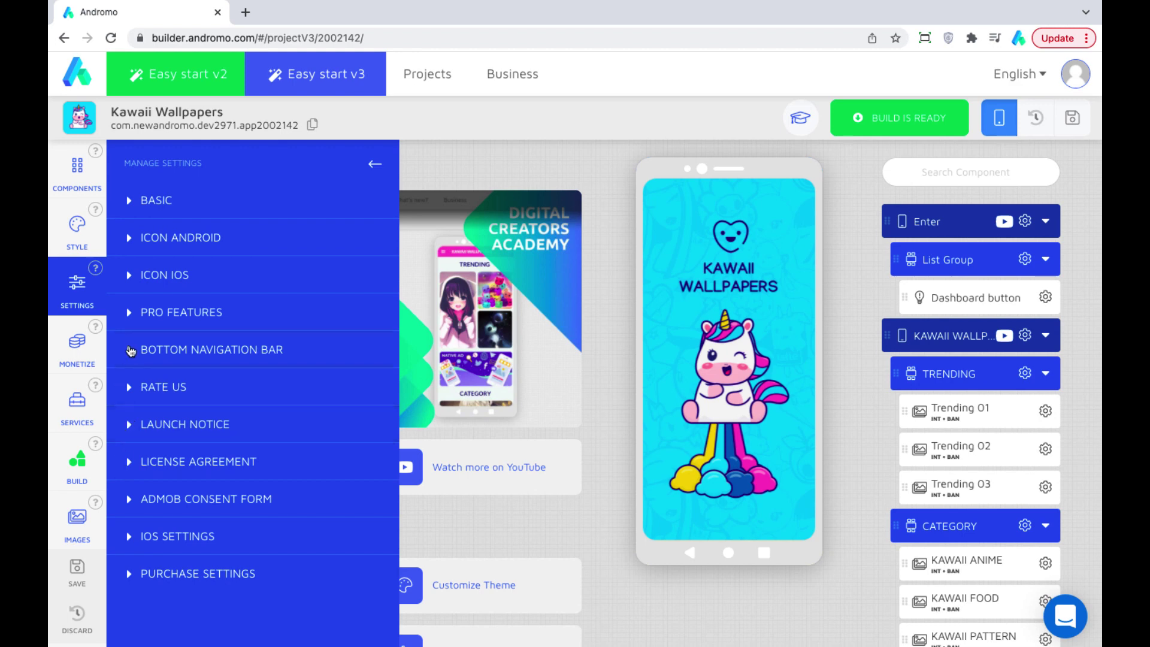
{"action": "left_click", "coordinate": [131, 351]}
{"action": "left_click", "coordinate": [134, 379]}
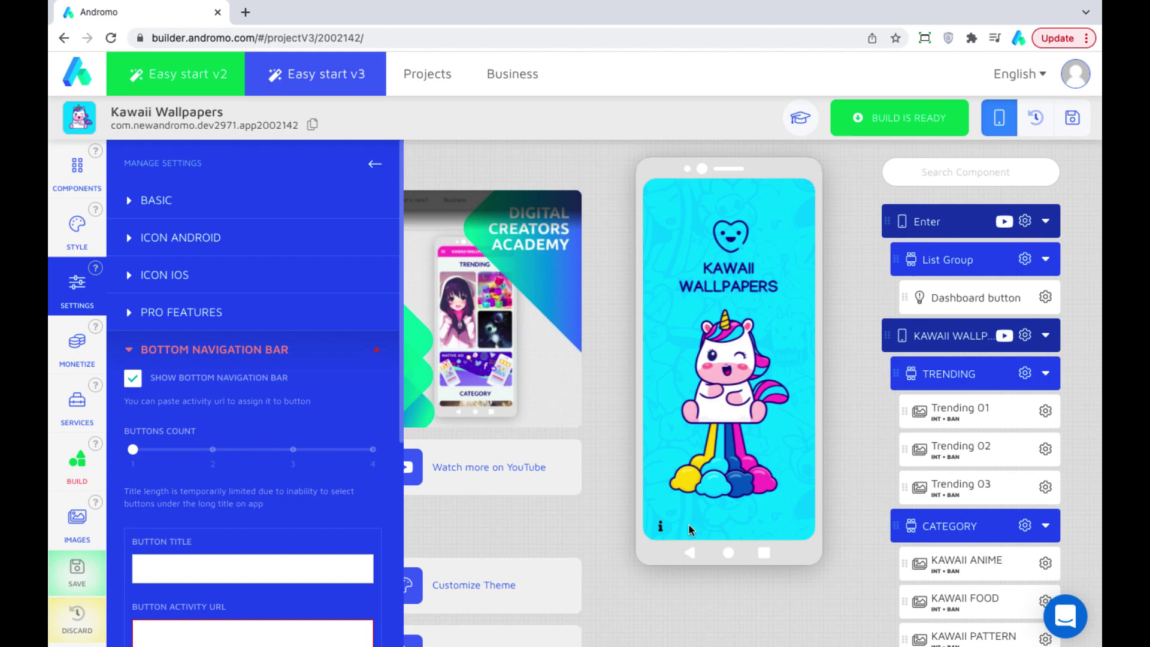
Step: Preview the Enter splash and KAWAII WALLPAPERS dashboard, then return to the app-wide settings
{"action": "left_click", "coordinate": [930, 233]}
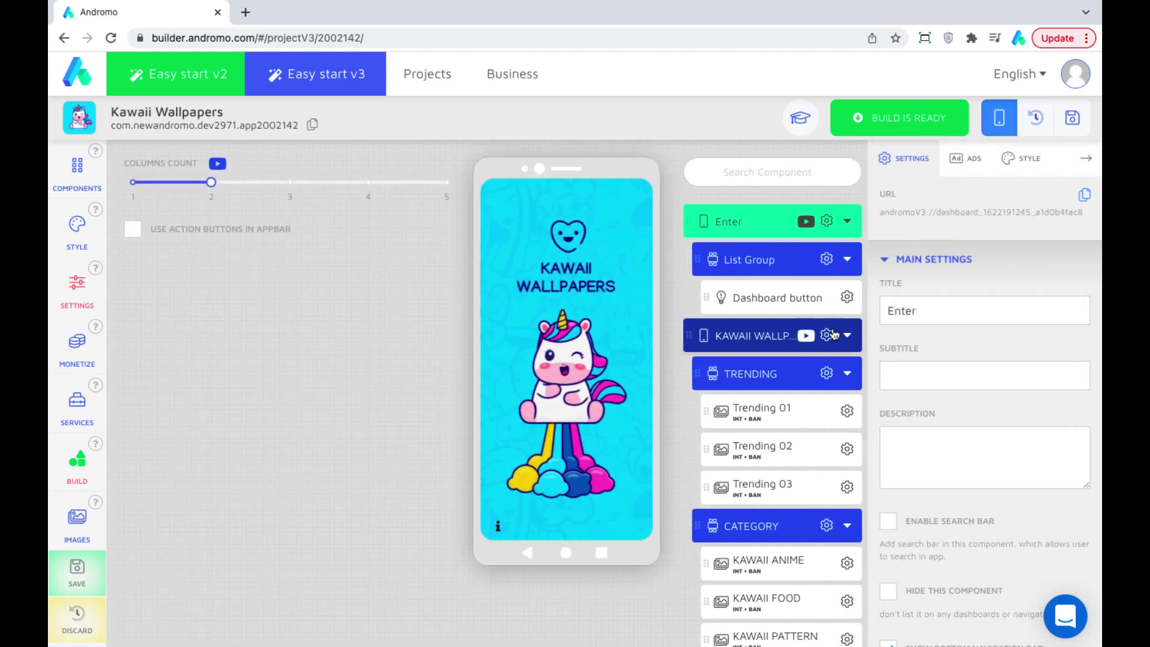
{"action": "left_click", "coordinate": [761, 375]}
{"action": "left_click", "coordinate": [758, 336]}
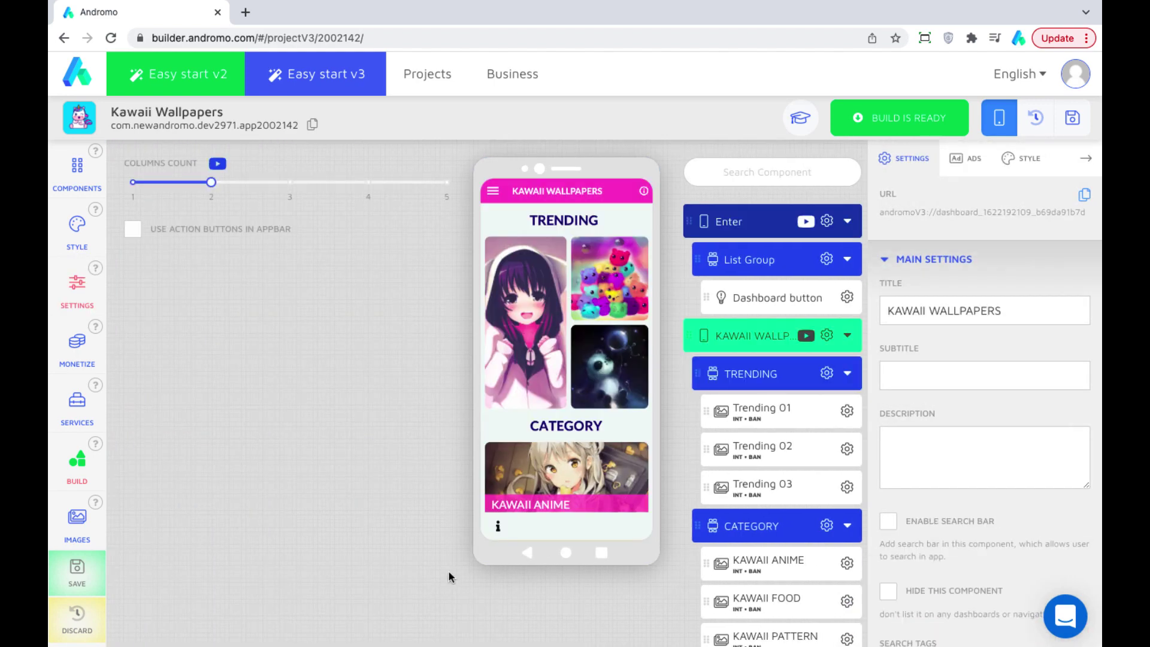
{"action": "left_click", "coordinate": [764, 220]}
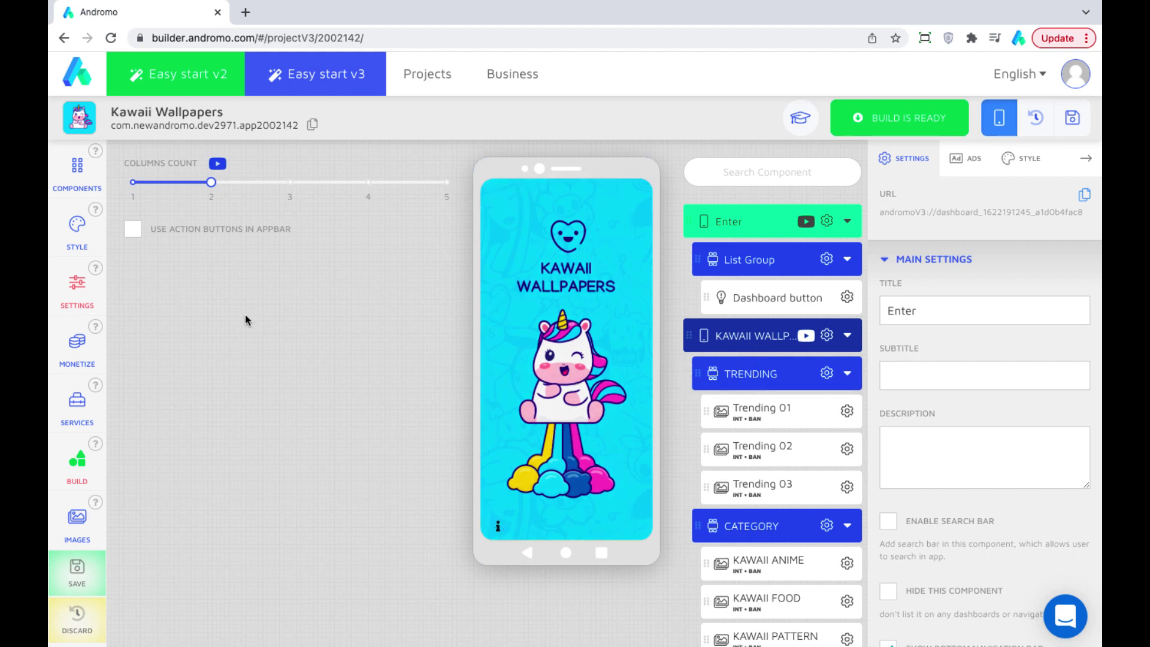
{"action": "left_click", "coordinate": [77, 291]}
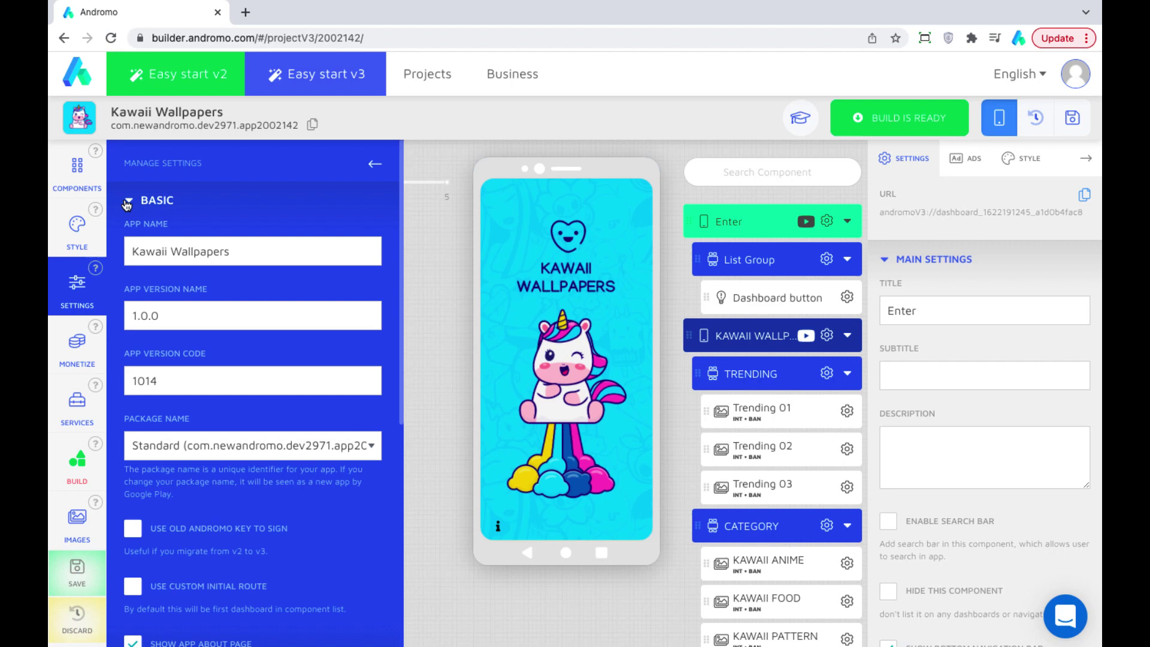
Step: Set the bottom navigation bar's Buttons Count to 3
{"action": "left_click", "coordinate": [127, 203]}
{"action": "left_click", "coordinate": [127, 352]}
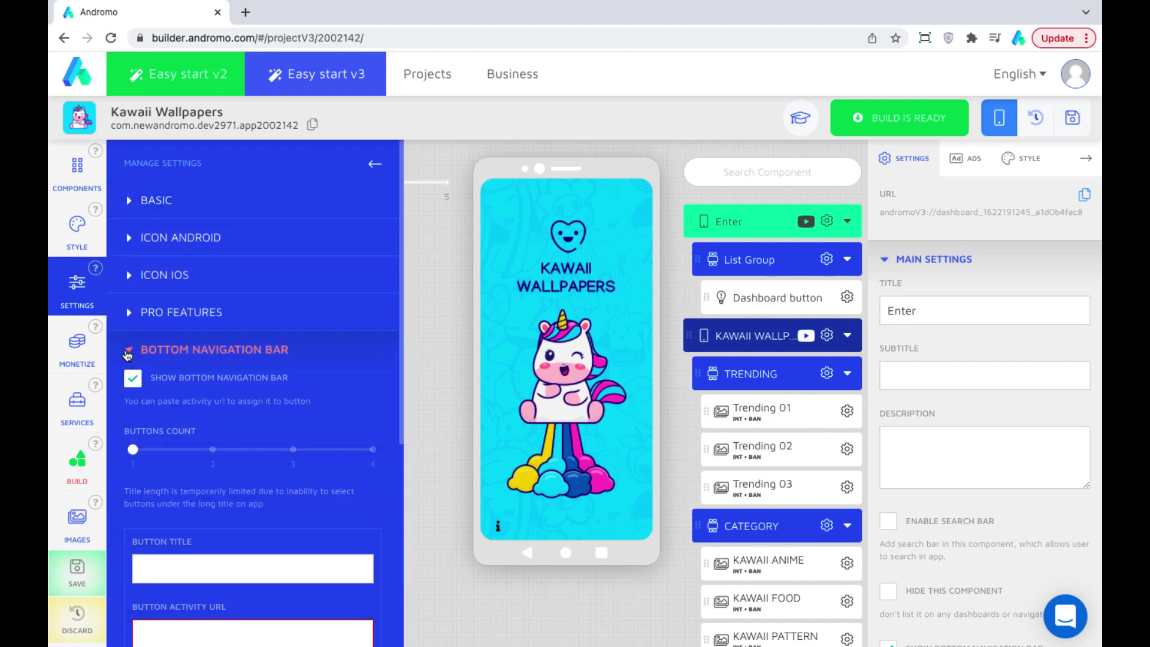
{"action": "scroll", "coordinate": [201, 431], "scroll_direction": "down", "scroll_amount": 1}
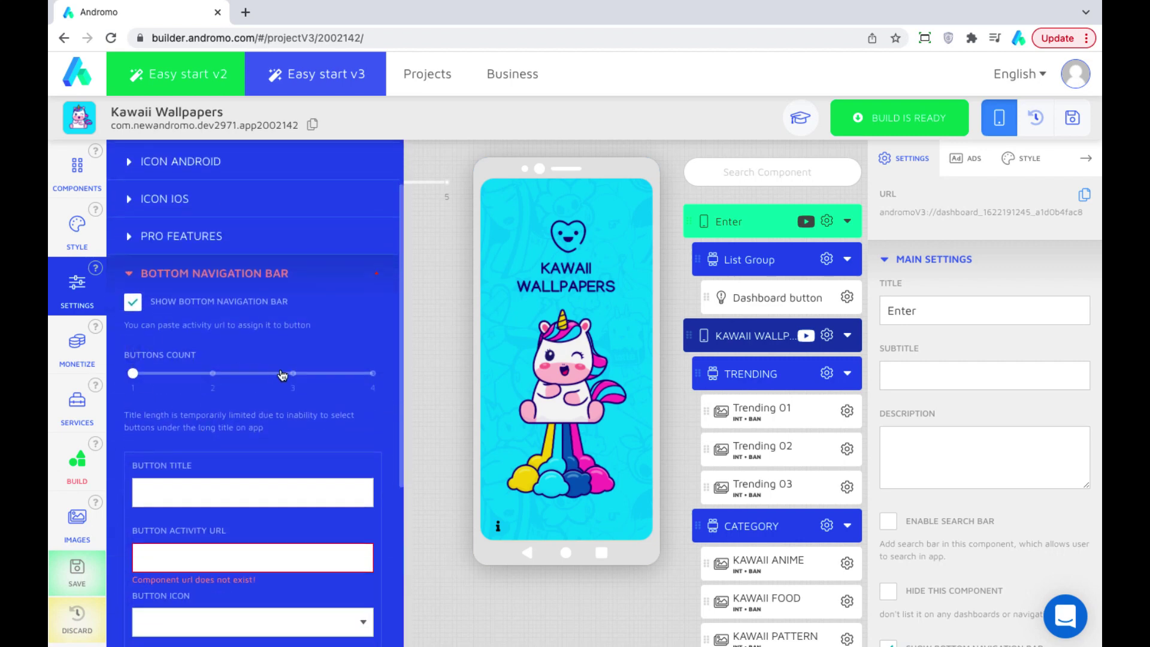
{"action": "left_click", "coordinate": [292, 379]}
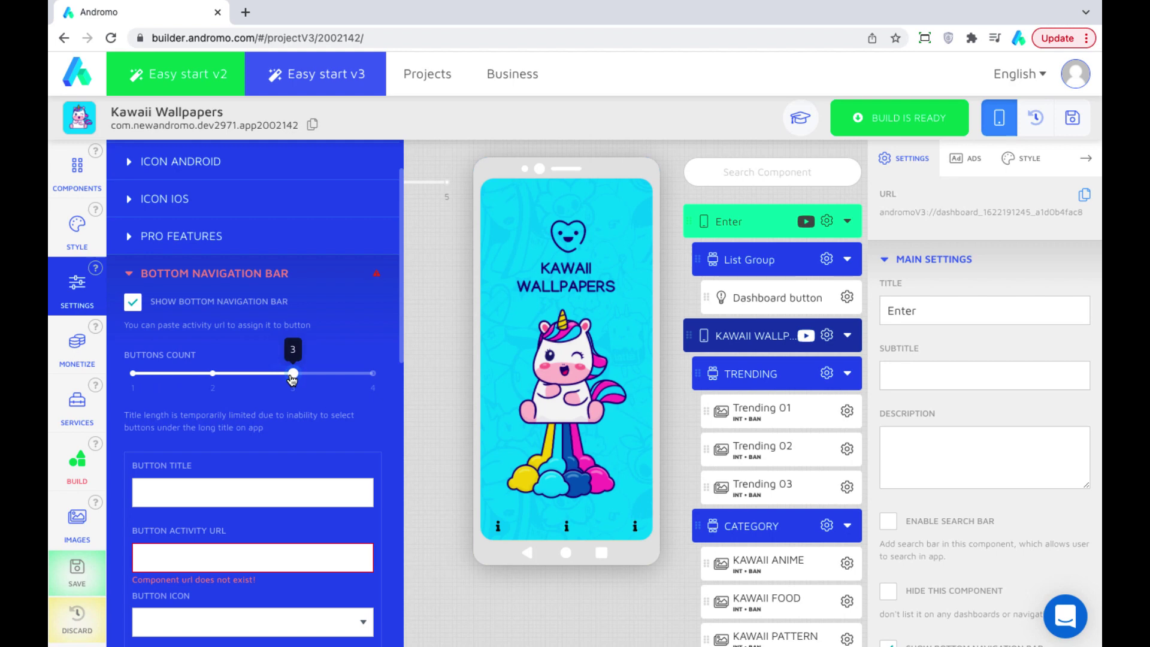
Step: Title the first button Home and select the KAWAII WALLPAPERS dashboard to copy its URL
{"action": "scroll", "coordinate": [278, 453], "scroll_direction": "down", "scroll_amount": 1}
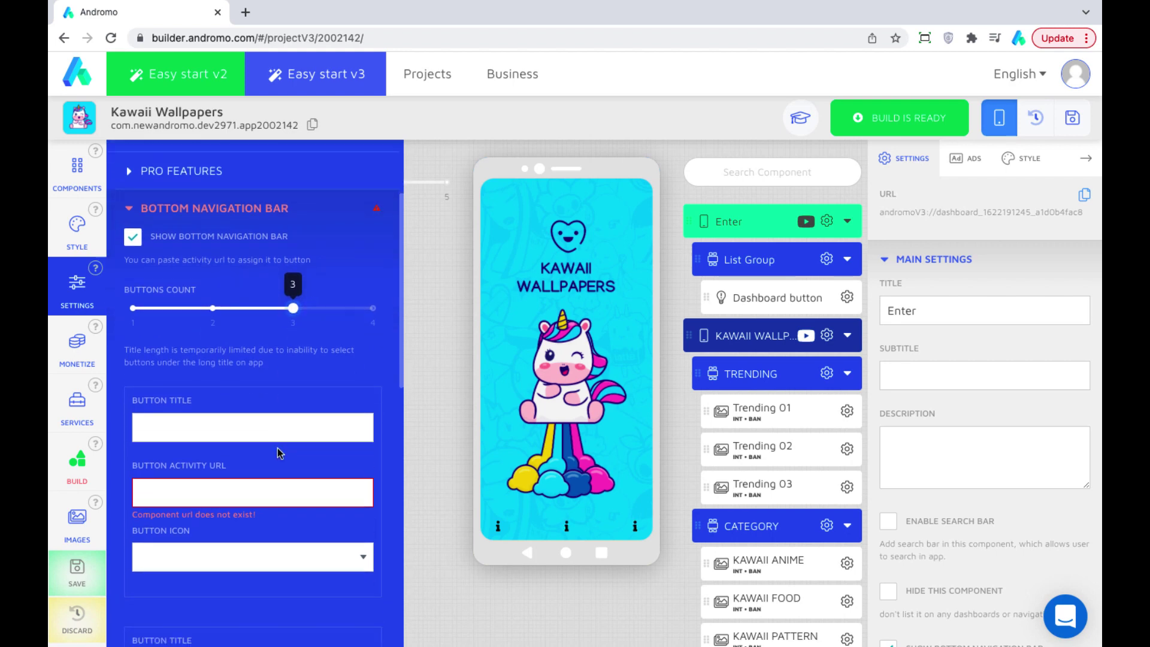
{"action": "left_click", "coordinate": [204, 439]}
{"action": "type", "text": "Home"}
{"action": "left_click", "coordinate": [746, 336]}
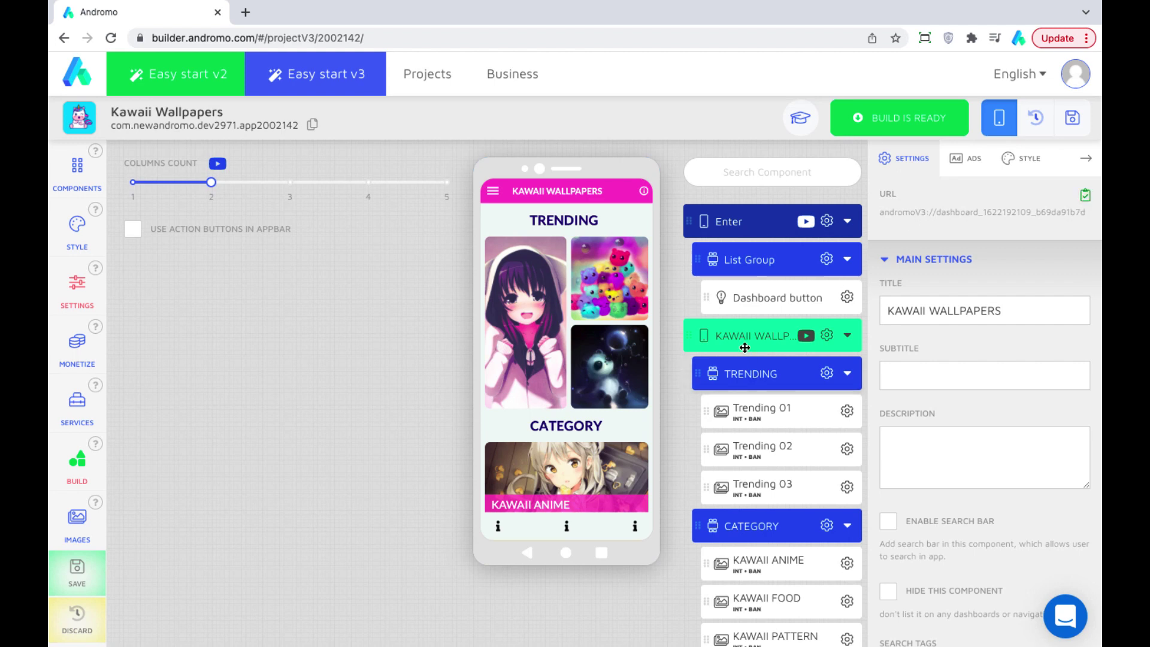
Step: Paste the dashboard URL into the Home button's Activity URL field
{"action": "left_click", "coordinate": [76, 287]}
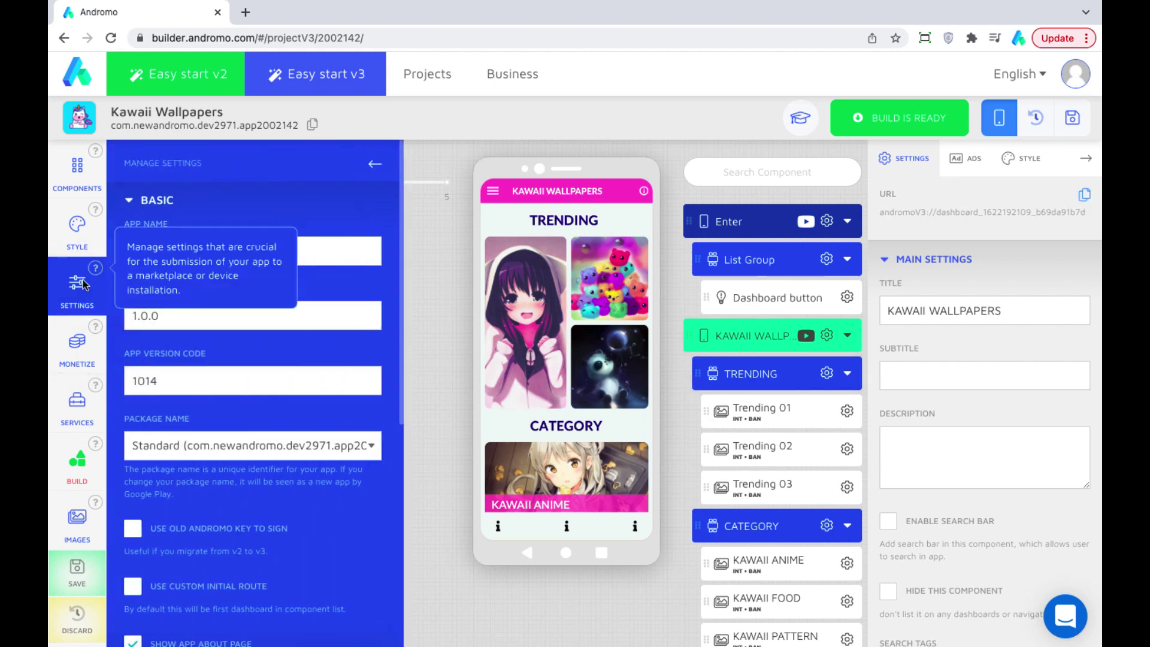
{"action": "left_click", "coordinate": [133, 202]}
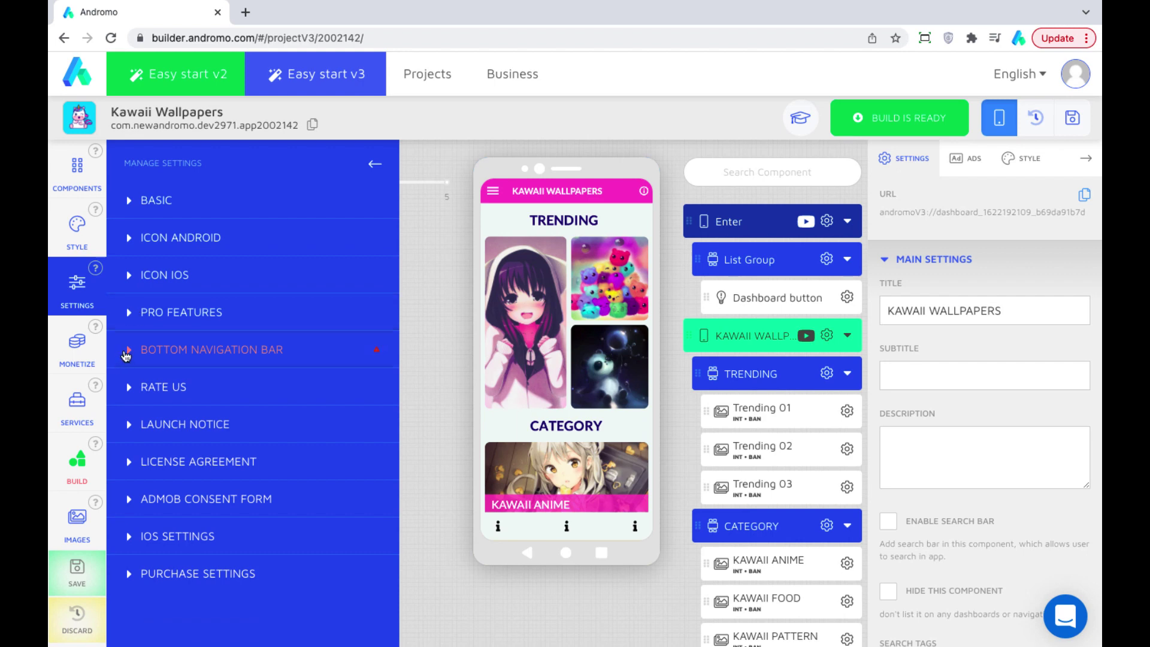
{"action": "left_click", "coordinate": [126, 355]}
{"action": "scroll", "coordinate": [195, 505], "scroll_direction": "down", "scroll_amount": 4}
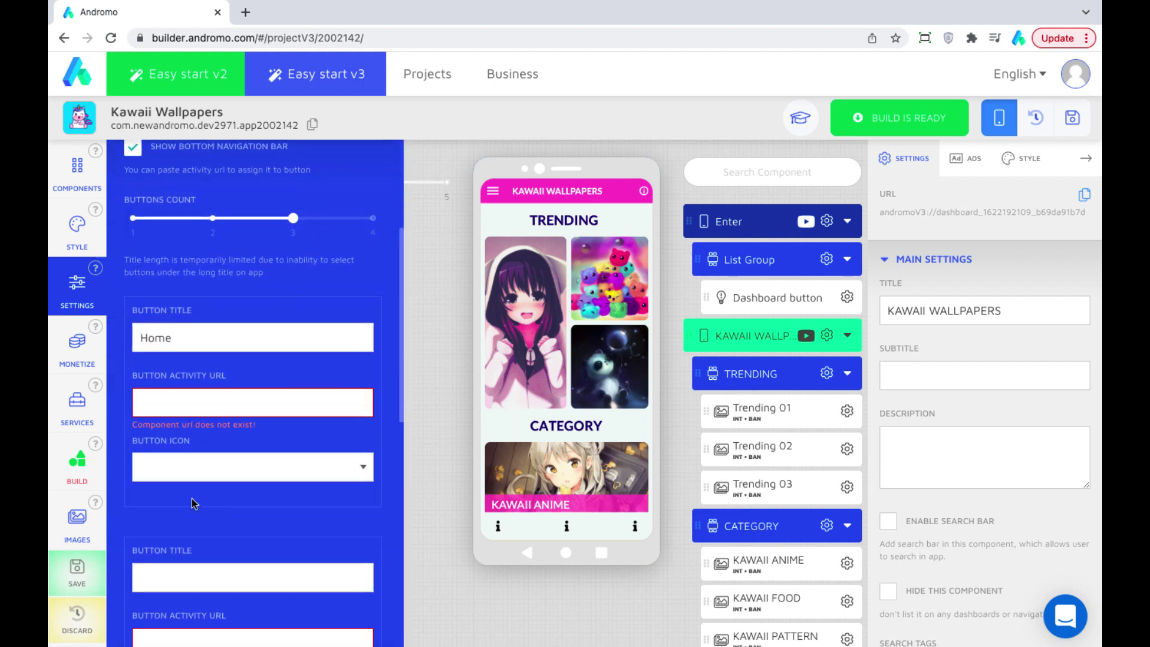
{"action": "left_click", "coordinate": [216, 411]}
{"action": "key", "text": "ctrl+v"}
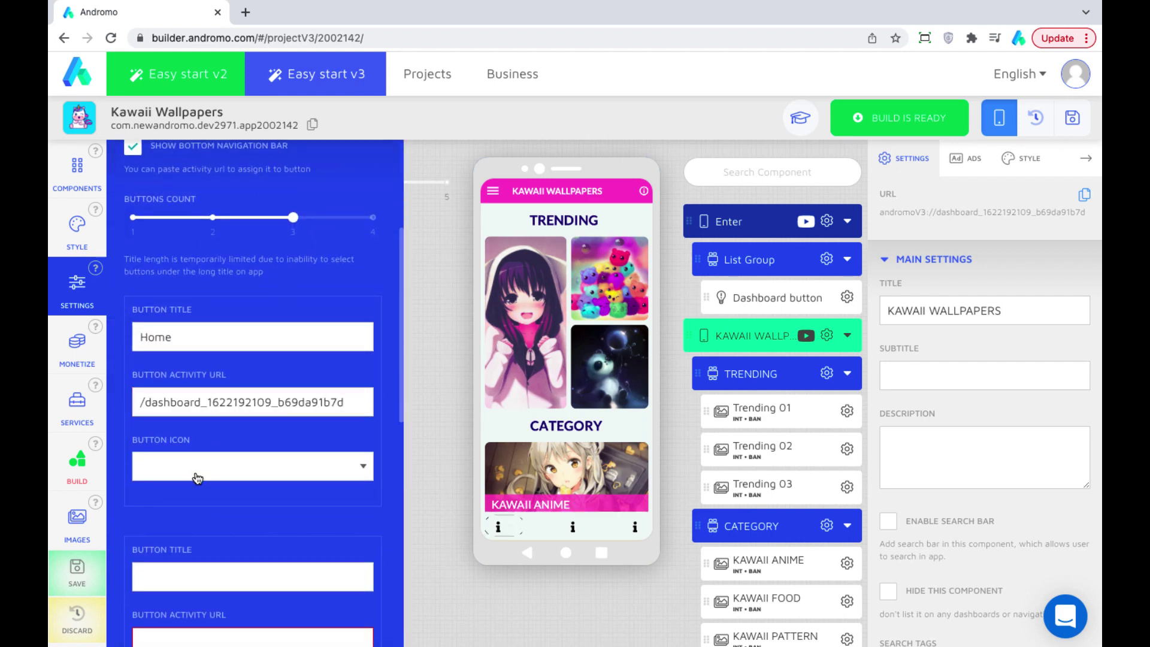
Step: Search the icon list for 'Home' and give the Home button the house icon
{"action": "left_click", "coordinate": [196, 477]}
{"action": "left_click", "coordinate": [193, 454]}
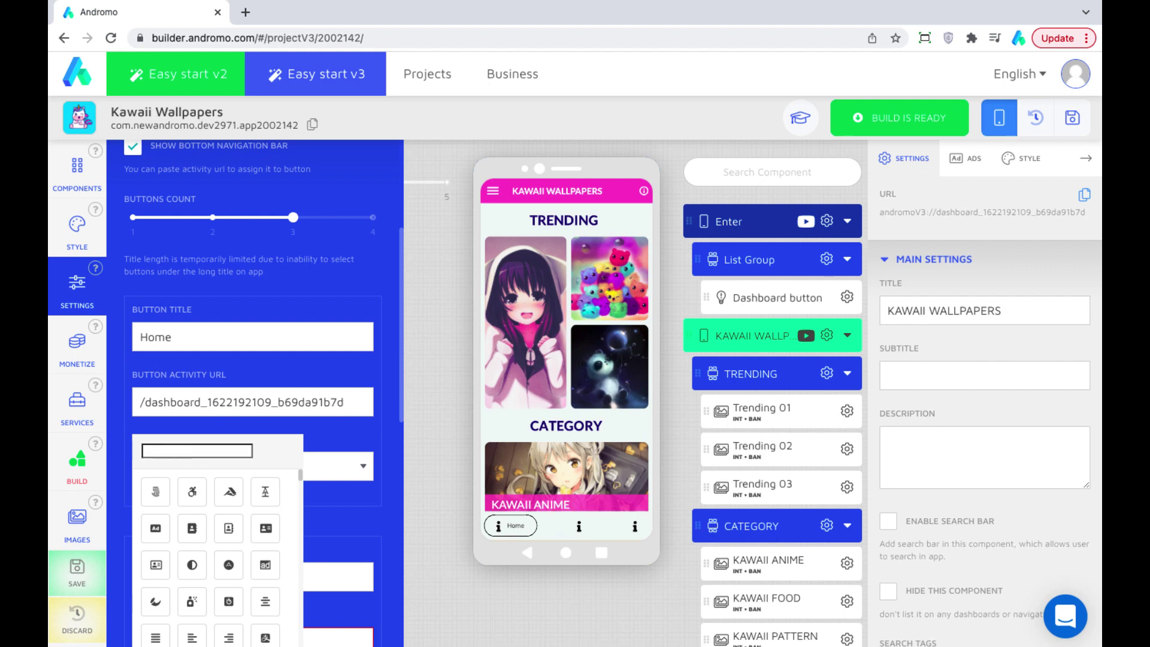
{"action": "type", "text": "Home"}
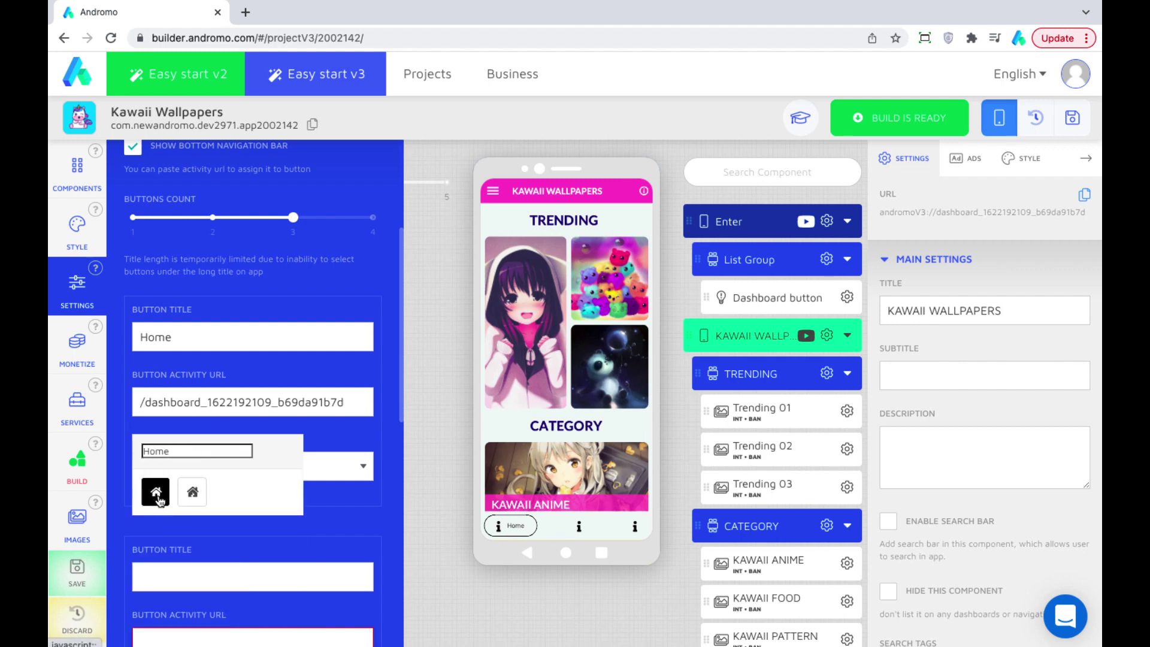
{"action": "left_click", "coordinate": [370, 441]}
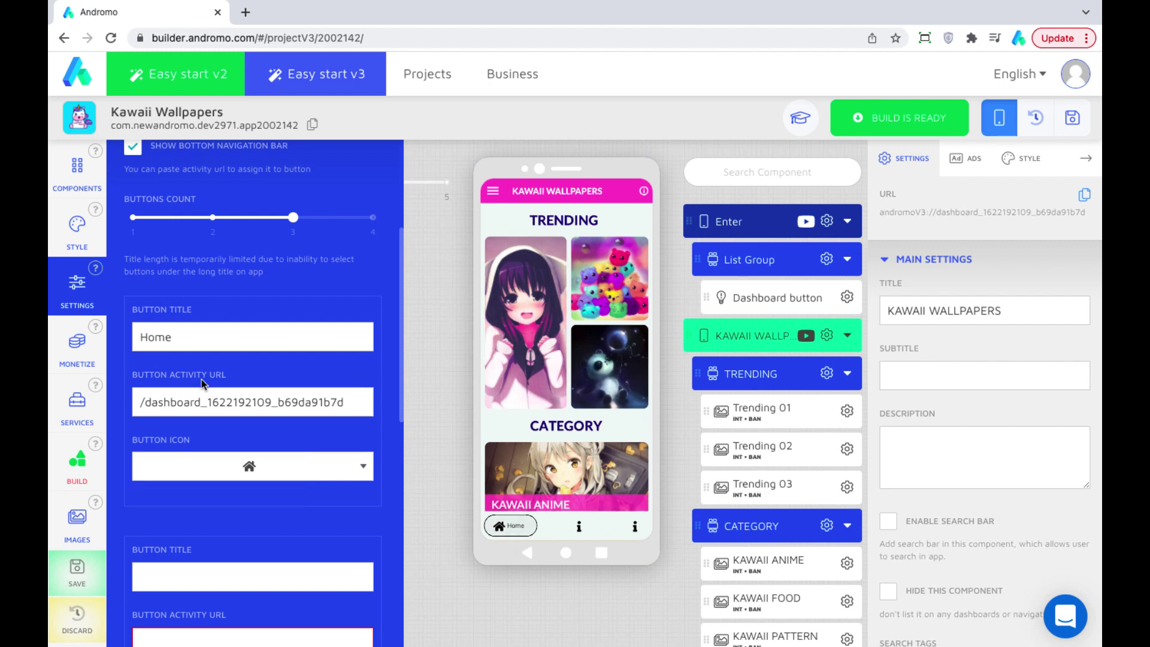
{"action": "scroll", "coordinate": [124, 502], "scroll_direction": "down", "scroll_amount": 2}
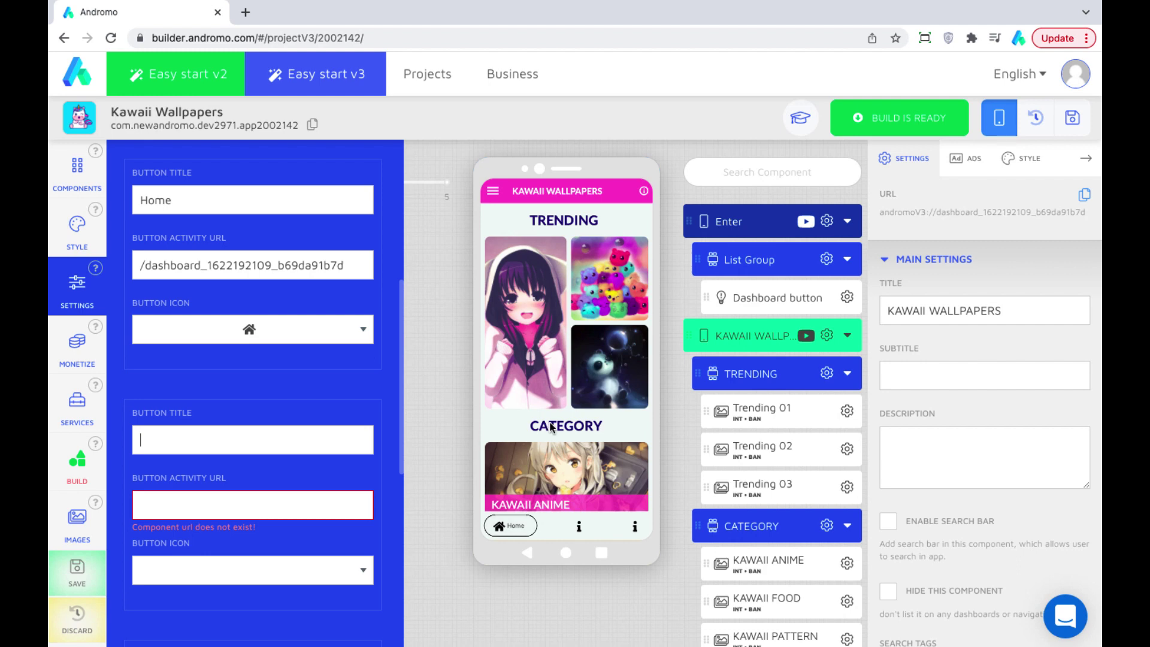
{"action": "scroll", "coordinate": [525, 367], "scroll_direction": "down", "scroll_amount": 3}
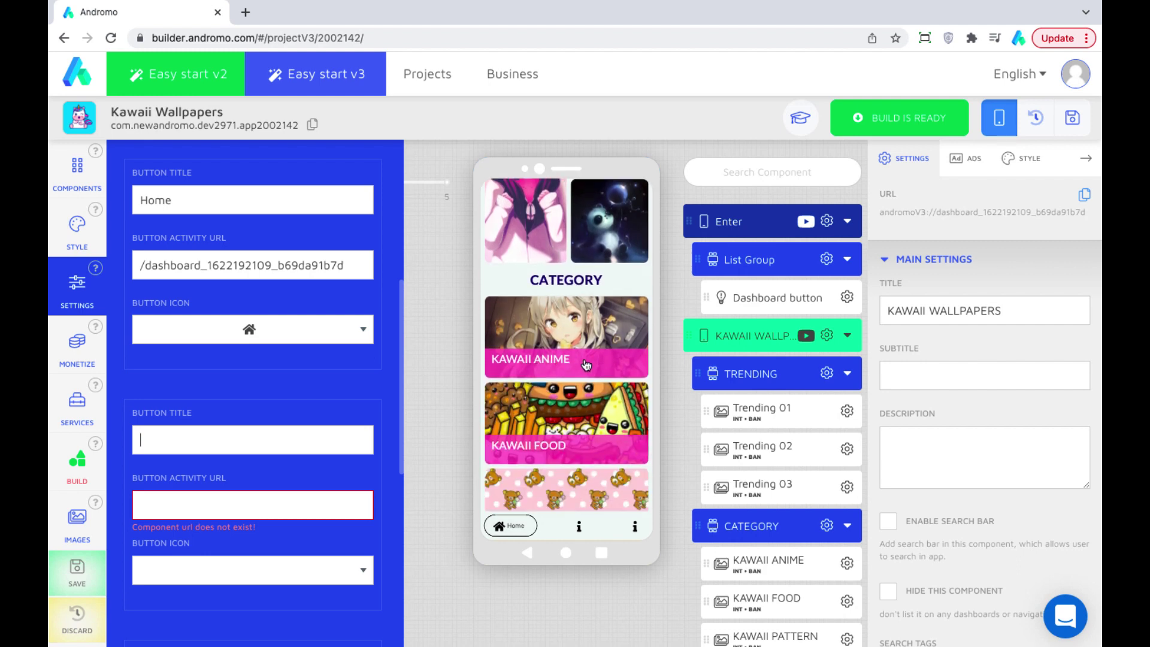
Step: Paste the KAWAII ANIME gallery URL as the Anime button's Activity URL
{"action": "left_click", "coordinate": [526, 366]}
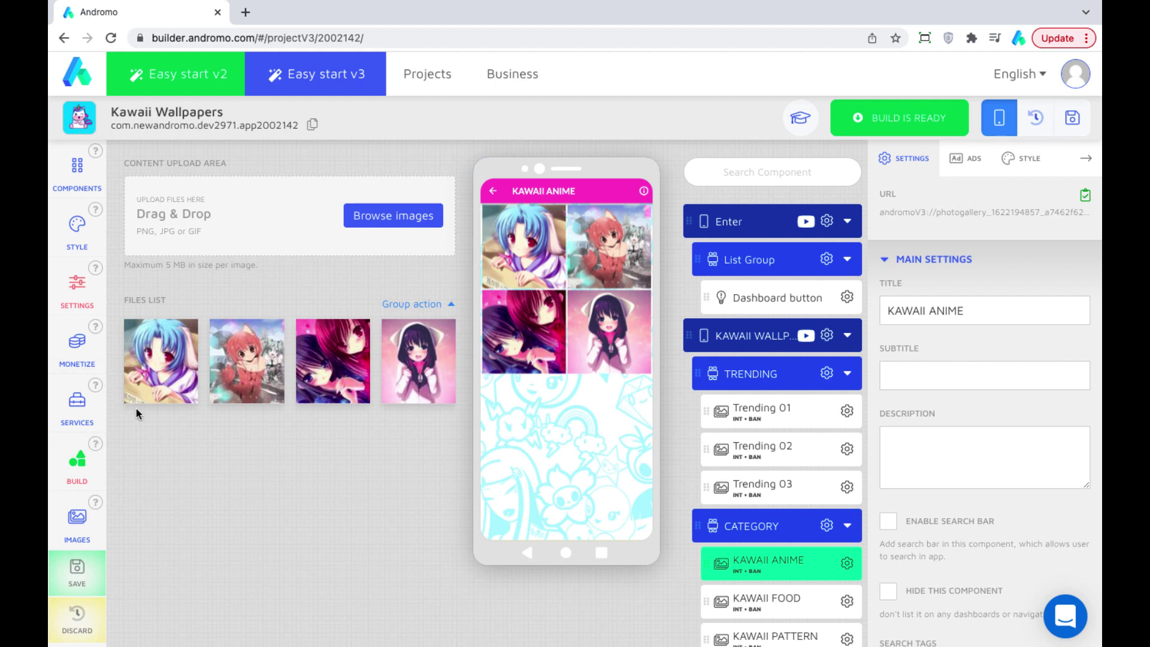
{"action": "left_click", "coordinate": [77, 285]}
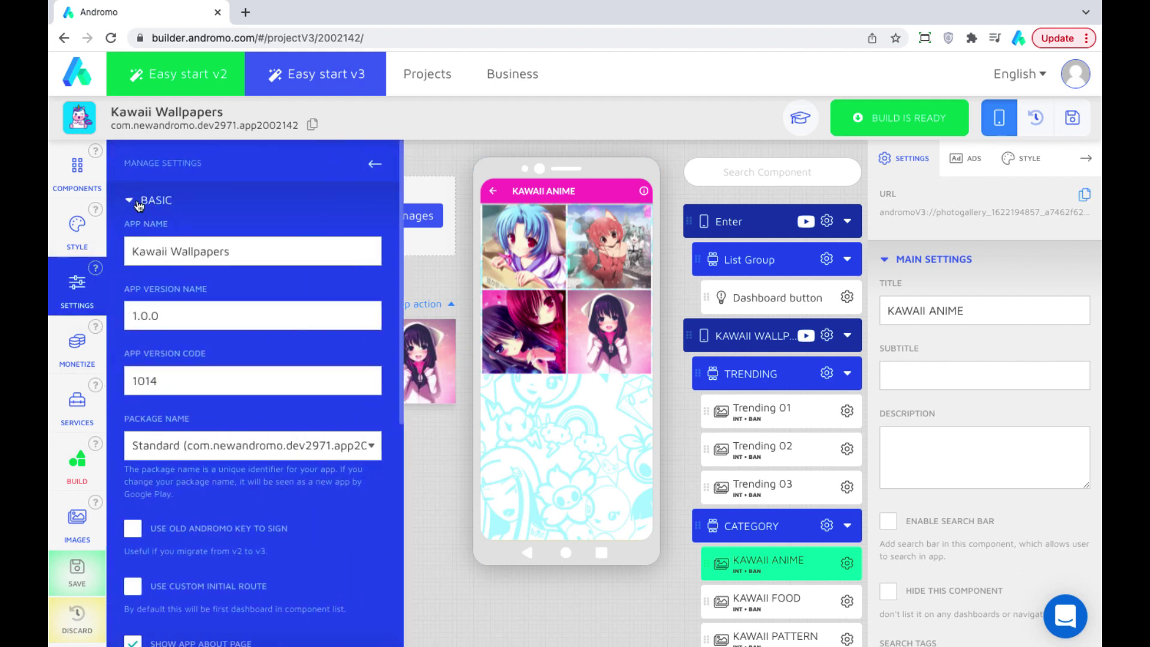
{"action": "left_click", "coordinate": [147, 200]}
{"action": "left_click", "coordinate": [133, 353]}
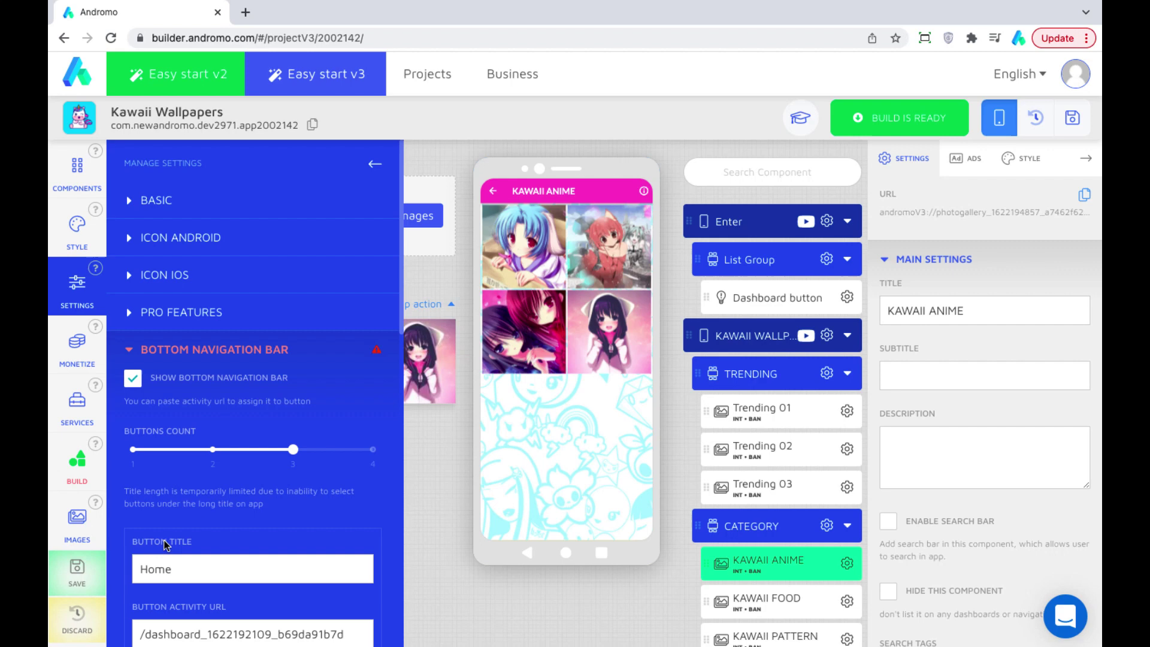
{"action": "scroll", "coordinate": [166, 544], "scroll_direction": "down", "scroll_amount": 6}
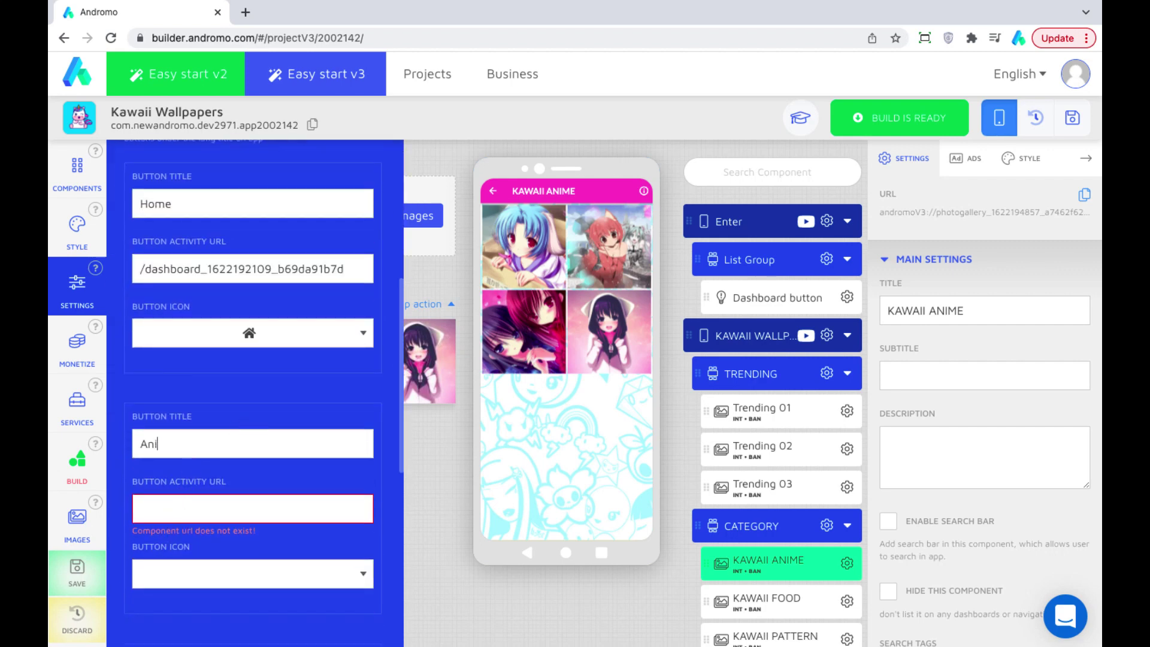
{"action": "key", "text": "ctrl+v"}
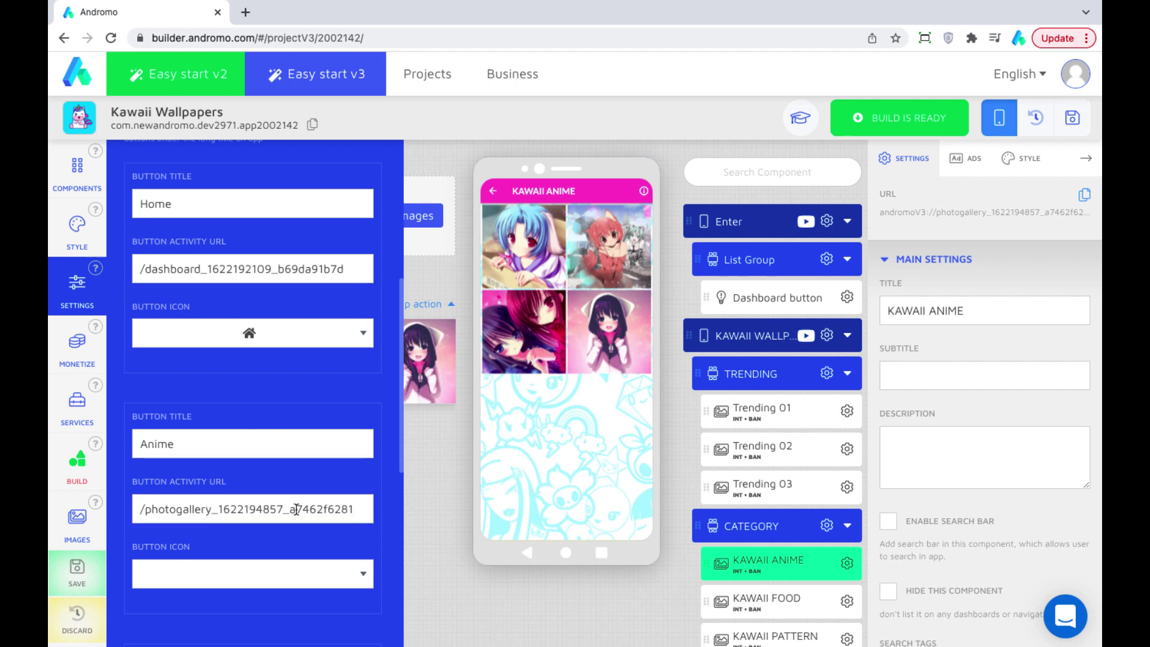
Step: Search icons for 'a' and give the Anime button the A-shaped icon
{"action": "left_click", "coordinate": [291, 574]}
{"action": "type", "text": "a"}
{"action": "scroll", "coordinate": [328, 541], "scroll_direction": "down", "scroll_amount": 4}
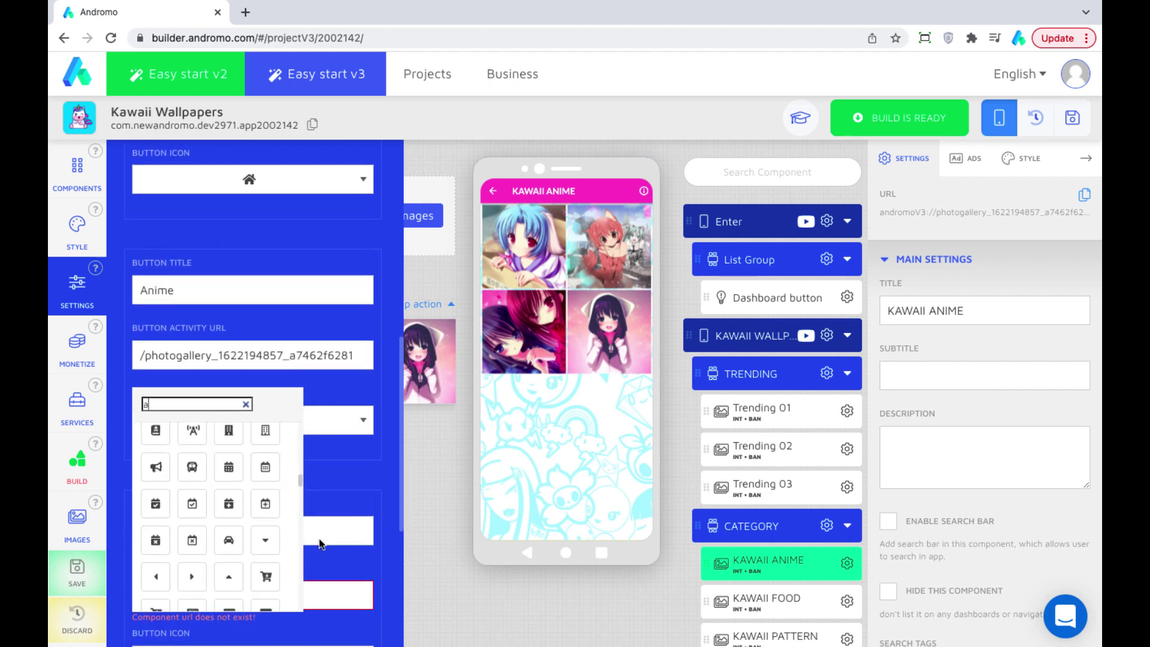
{"action": "left_click", "coordinate": [265, 391]}
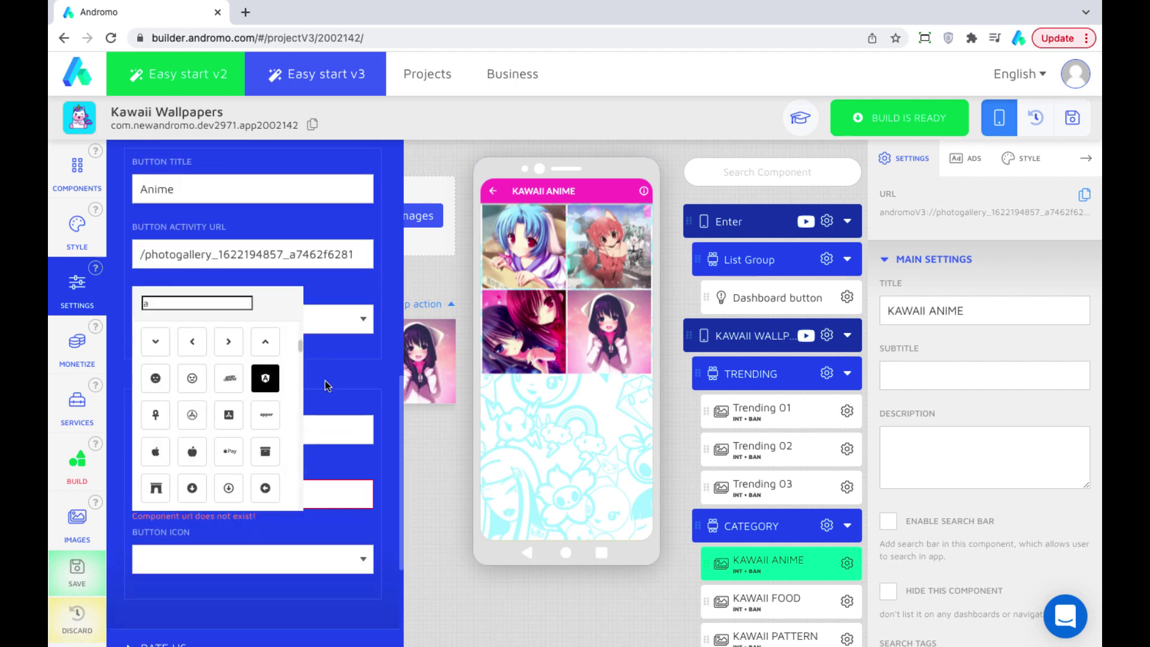
{"action": "left_click", "coordinate": [343, 351]}
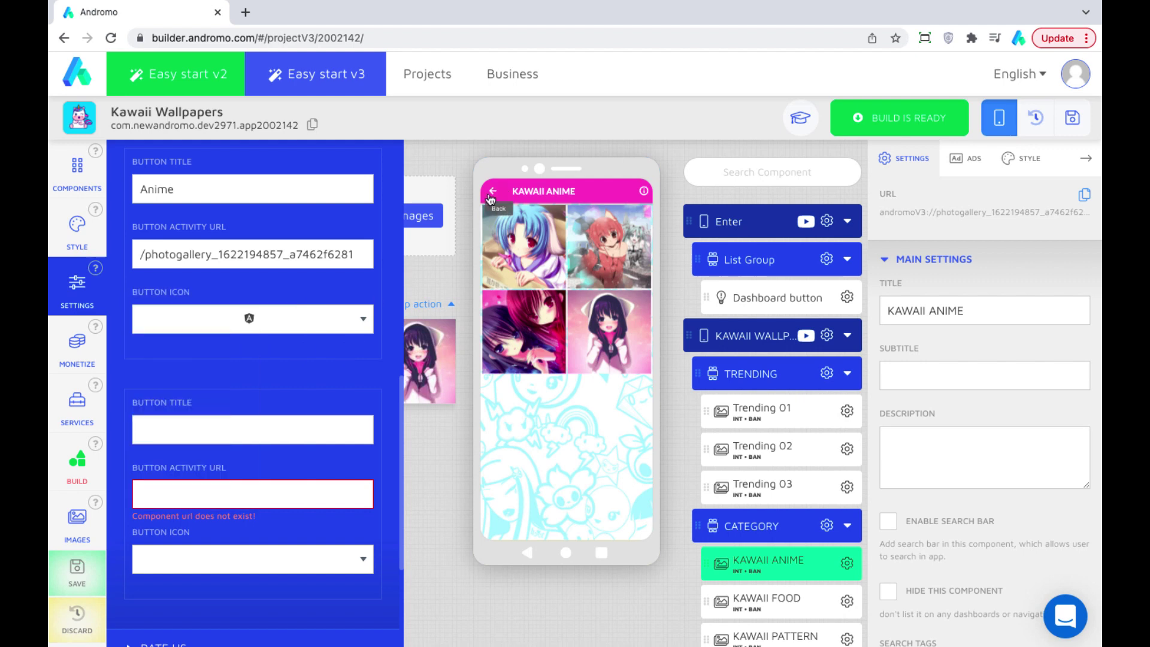
{"action": "scroll", "coordinate": [205, 334], "scroll_direction": "down", "scroll_amount": 2}
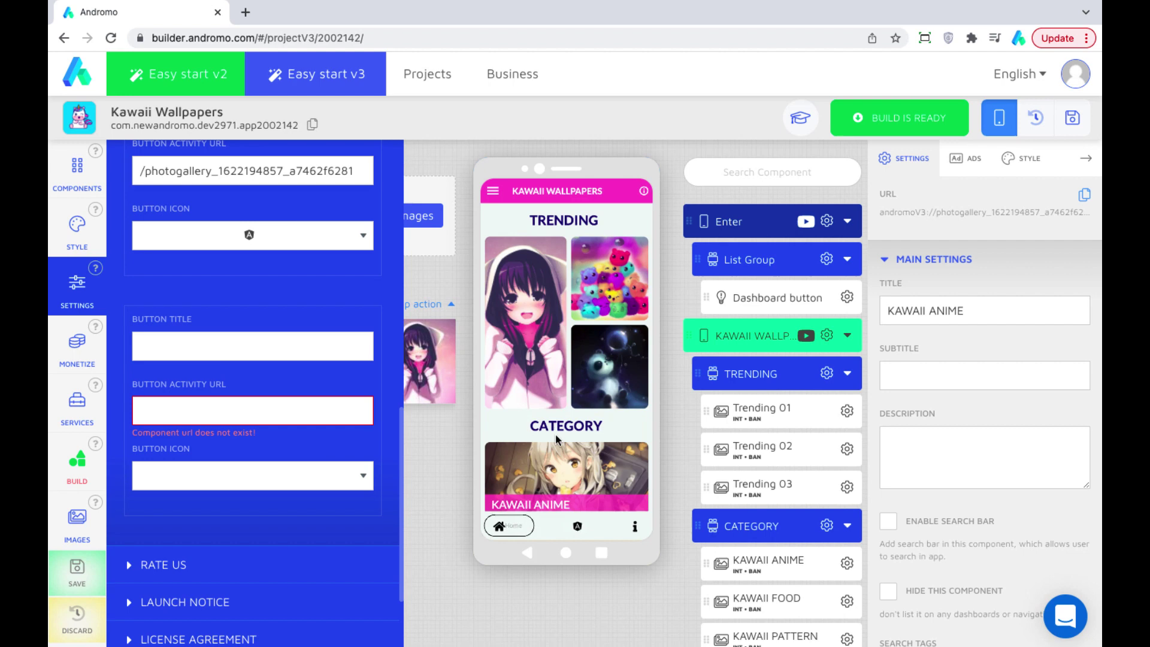
Step: Open the KAWAII FOOD gallery and select its component to copy the URL
{"action": "scroll", "coordinate": [555, 434], "scroll_direction": "down", "scroll_amount": 2}
{"action": "scroll", "coordinate": [557, 441], "scroll_direction": "down", "scroll_amount": 2}
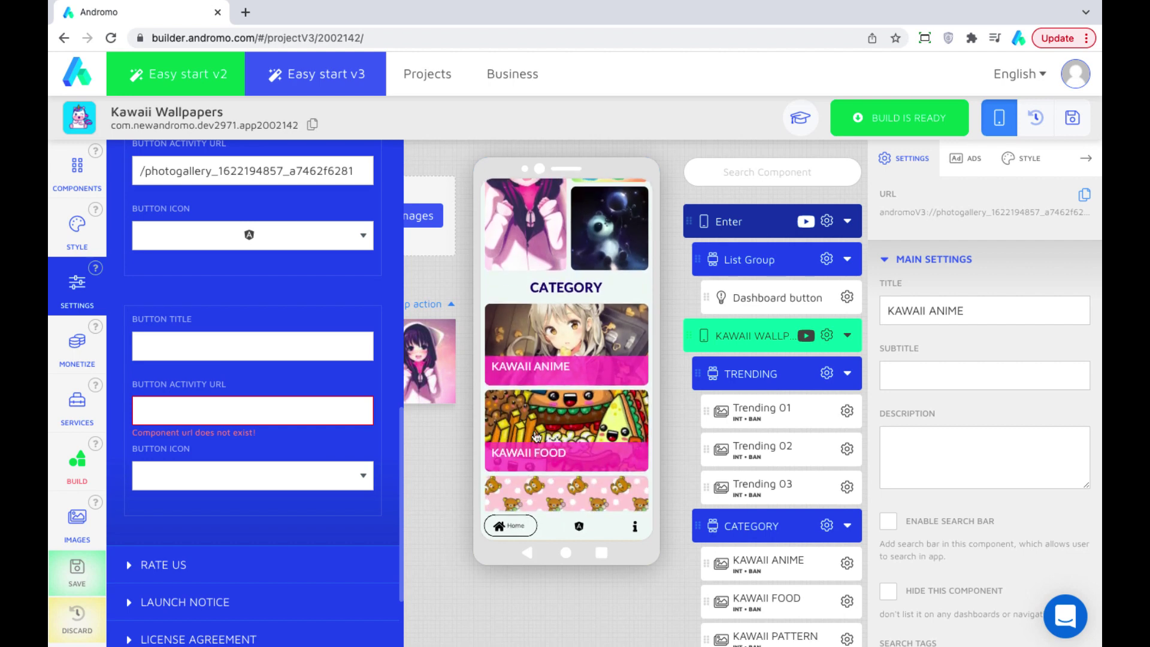
{"action": "scroll", "coordinate": [537, 437], "scroll_direction": "down", "scroll_amount": 1}
{"action": "left_click", "coordinate": [568, 424]}
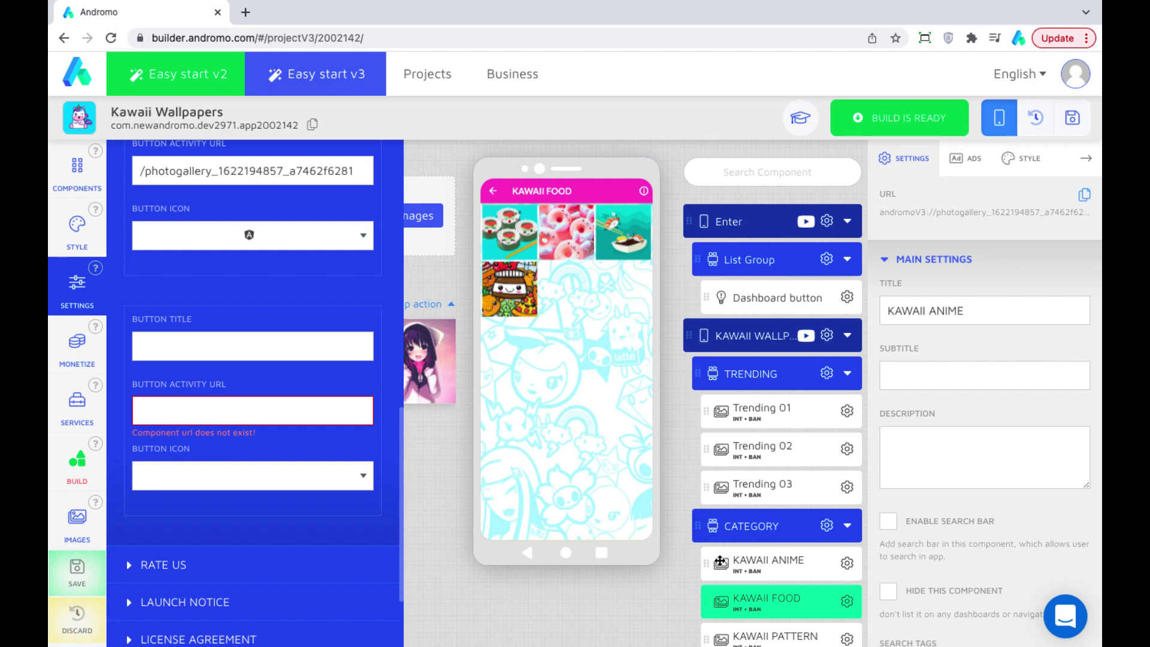
{"action": "left_click", "coordinate": [742, 611]}
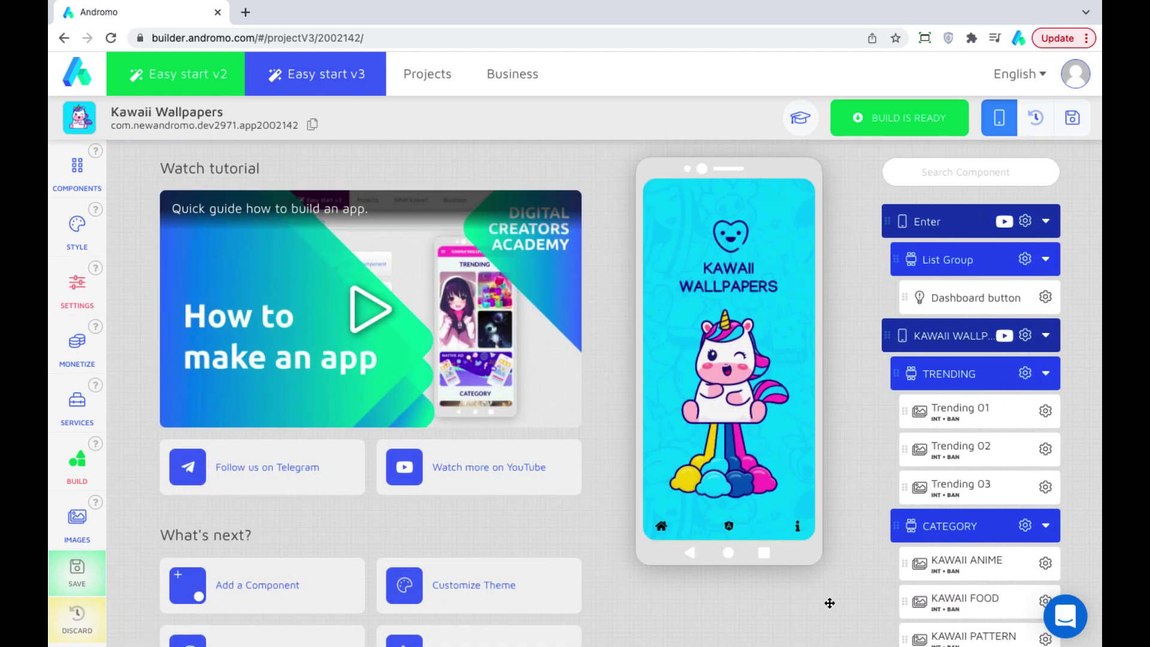
{"action": "left_click", "coordinate": [982, 608]}
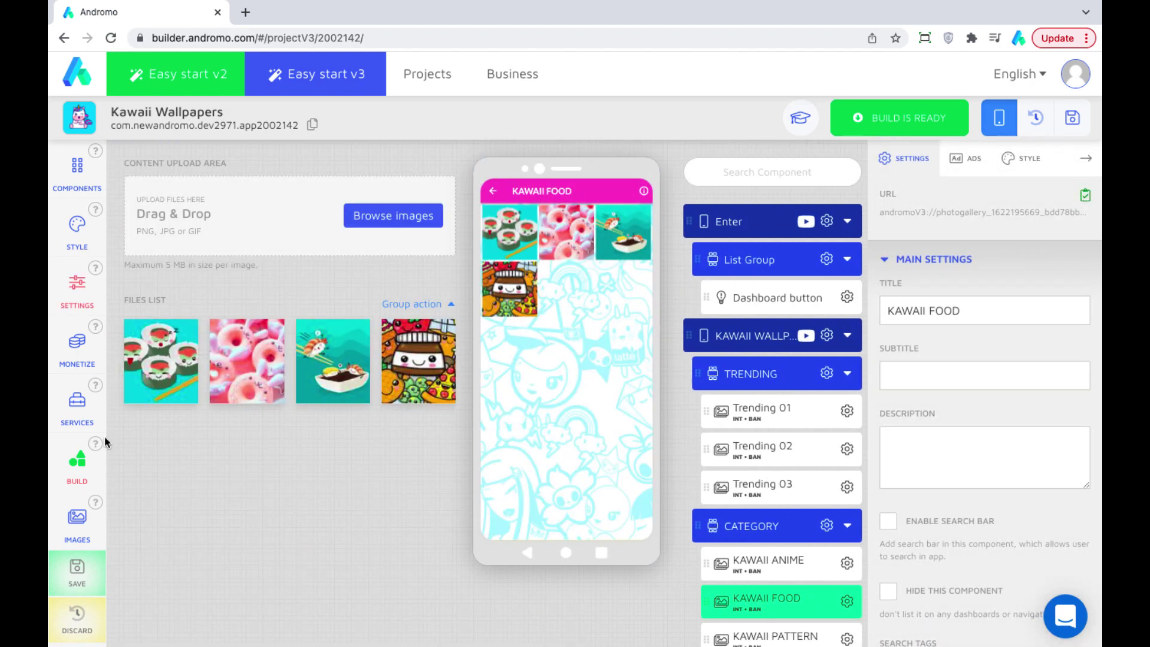
Step: Paste the KAWAII FOOD gallery URL into the third button's Activity URL
{"action": "left_click", "coordinate": [76, 284]}
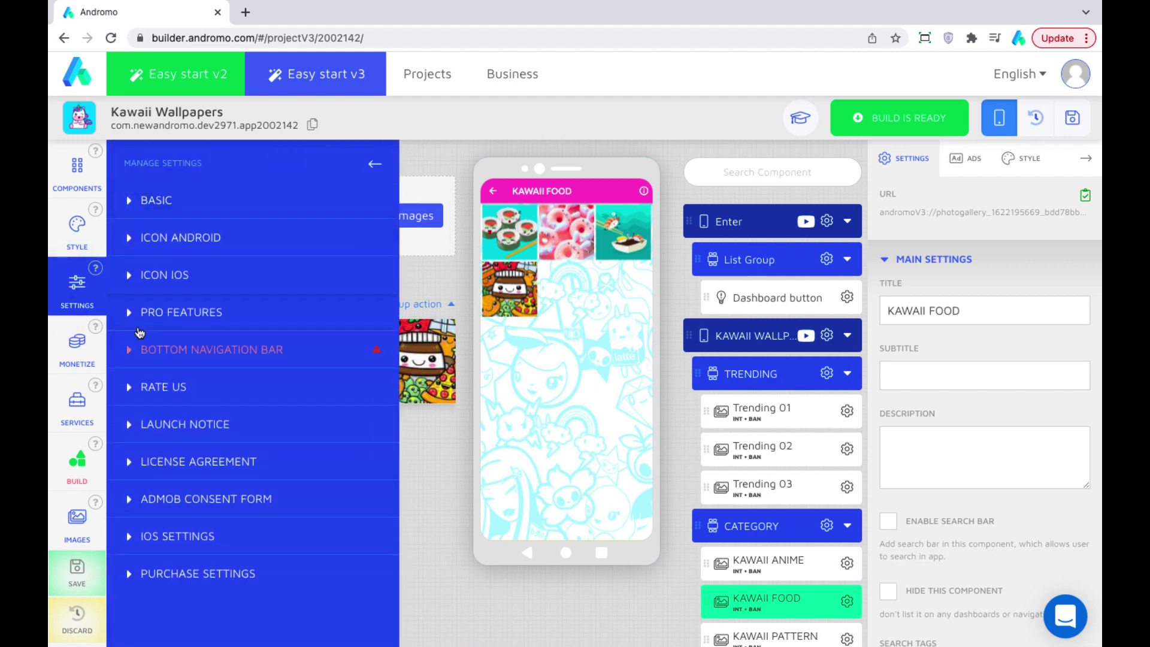
{"action": "left_click", "coordinate": [144, 349]}
{"action": "scroll", "coordinate": [125, 483], "scroll_direction": "down", "scroll_amount": 2}
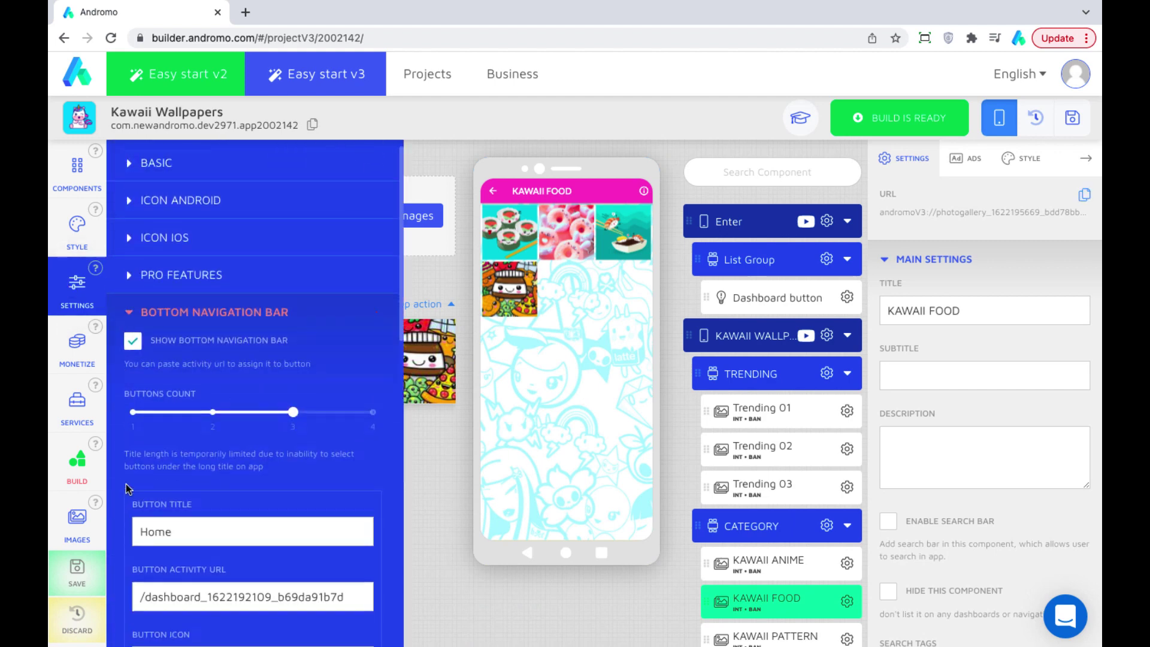
{"action": "scroll", "coordinate": [126, 483], "scroll_direction": "down", "scroll_amount": 9}
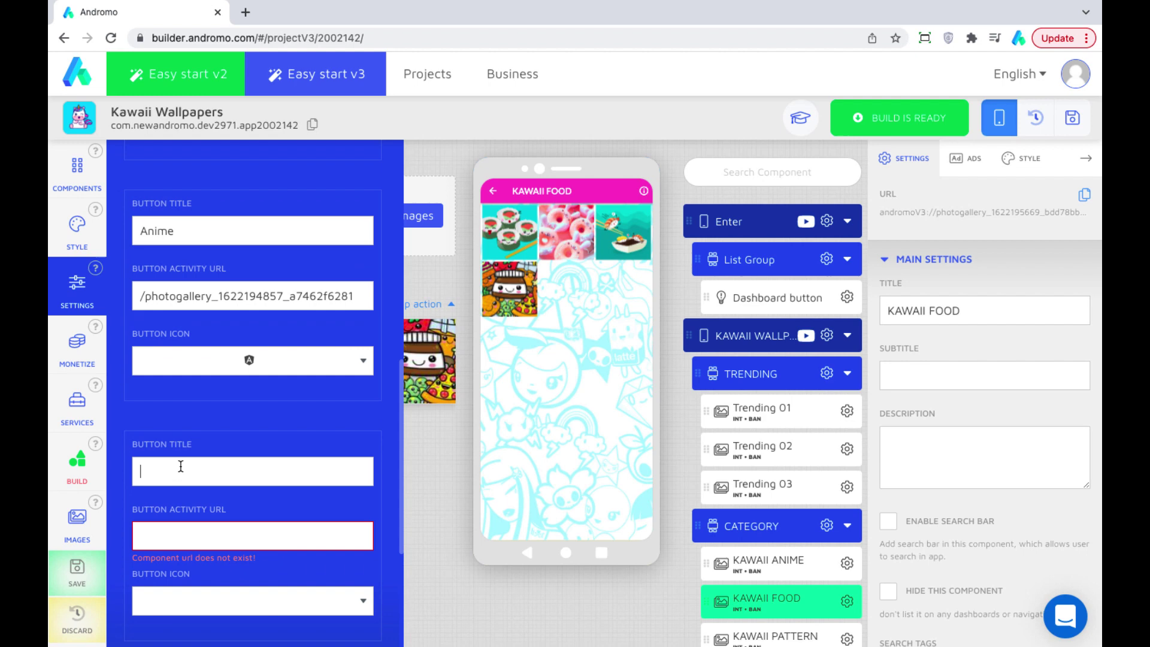
{"action": "left_click", "coordinate": [191, 527]}
{"action": "key", "text": "ctrl+v"}
Step: Search icons for 'food' and give the Food button the cookie icon
{"action": "scroll", "coordinate": [256, 492], "scroll_direction": "down", "scroll_amount": 2}
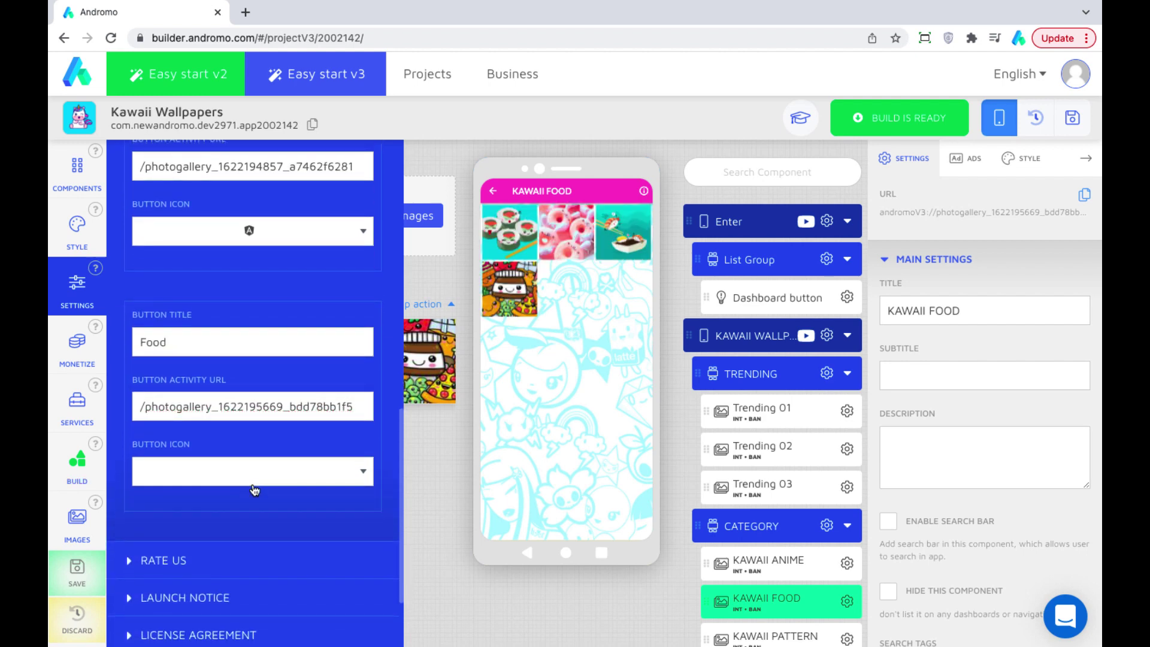
{"action": "left_click", "coordinate": [215, 480]}
{"action": "type", "text": "food"}
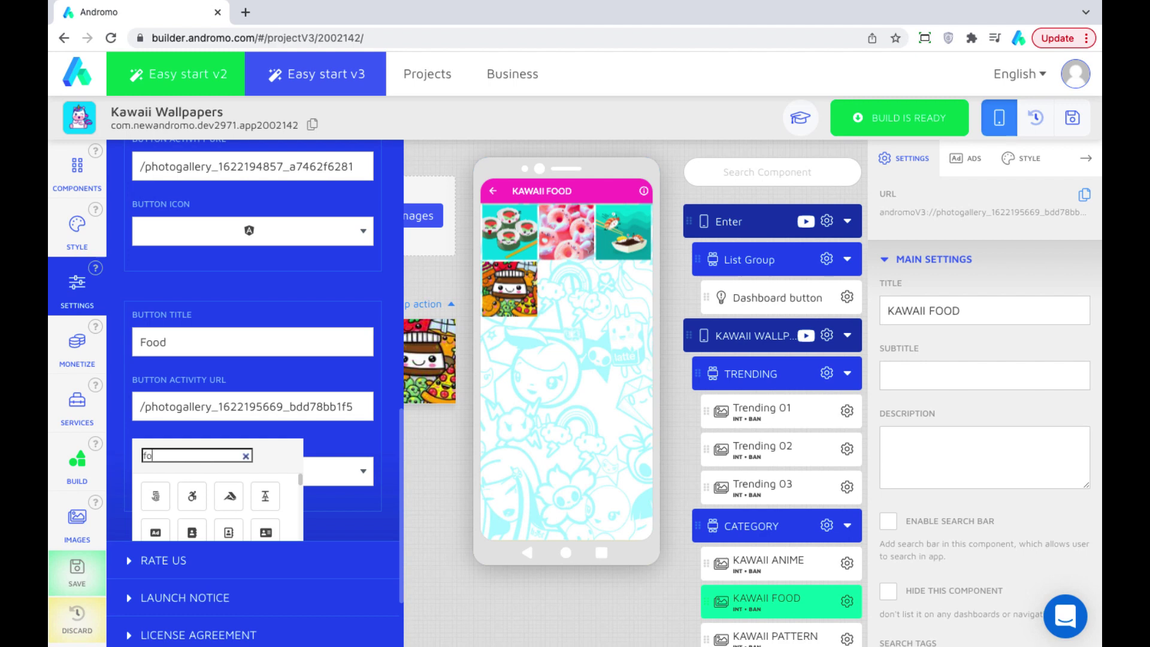
{"action": "left_click", "coordinate": [265, 496]}
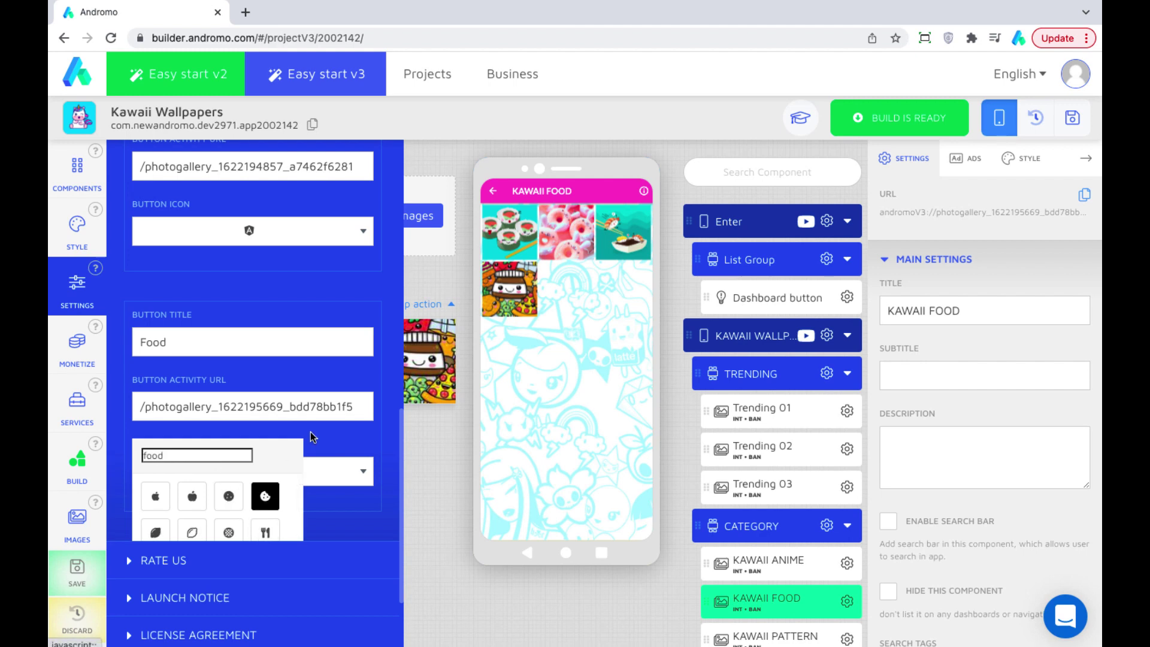
{"action": "left_click", "coordinate": [350, 412]}
{"action": "left_click", "coordinate": [493, 191]}
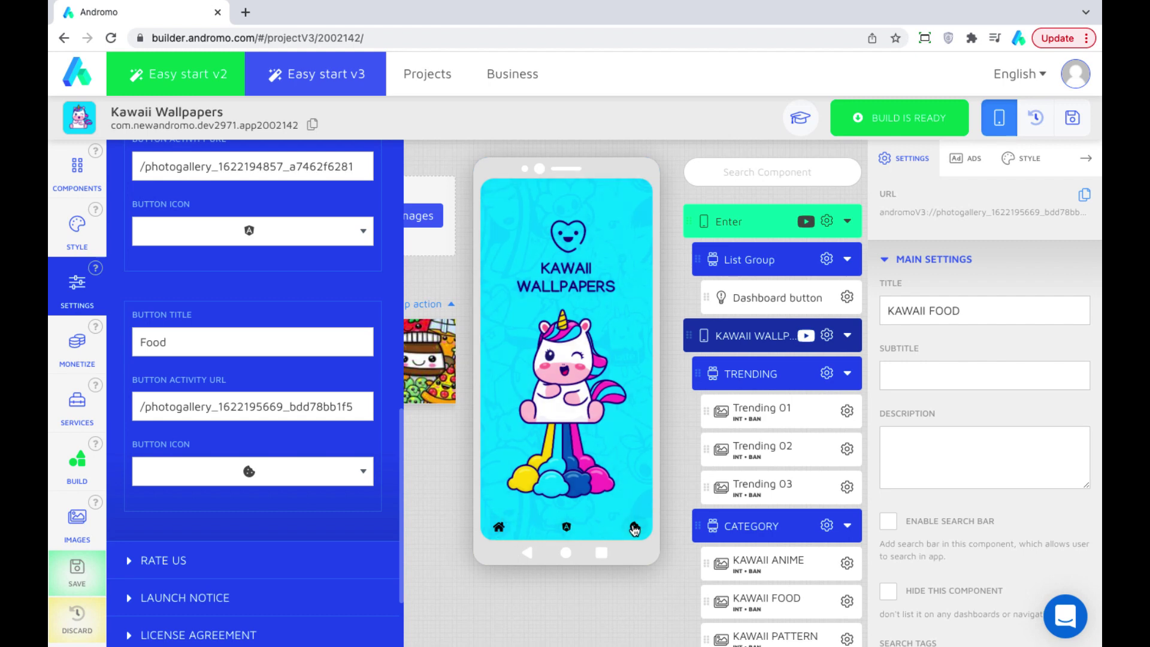
{"action": "scroll", "coordinate": [380, 302], "scroll_direction": "up", "scroll_amount": 10}
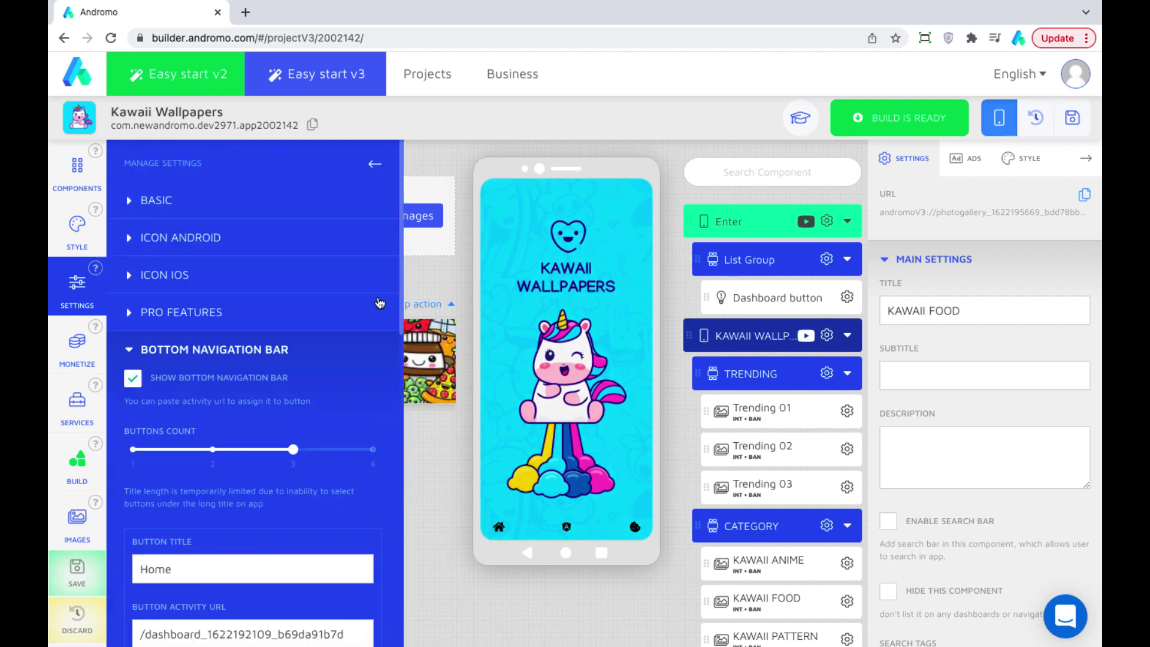
Step: Close settings and open the KAWAII ANIME gallery from the dashboard to show its bottom bar
{"action": "left_click", "coordinate": [375, 163]}
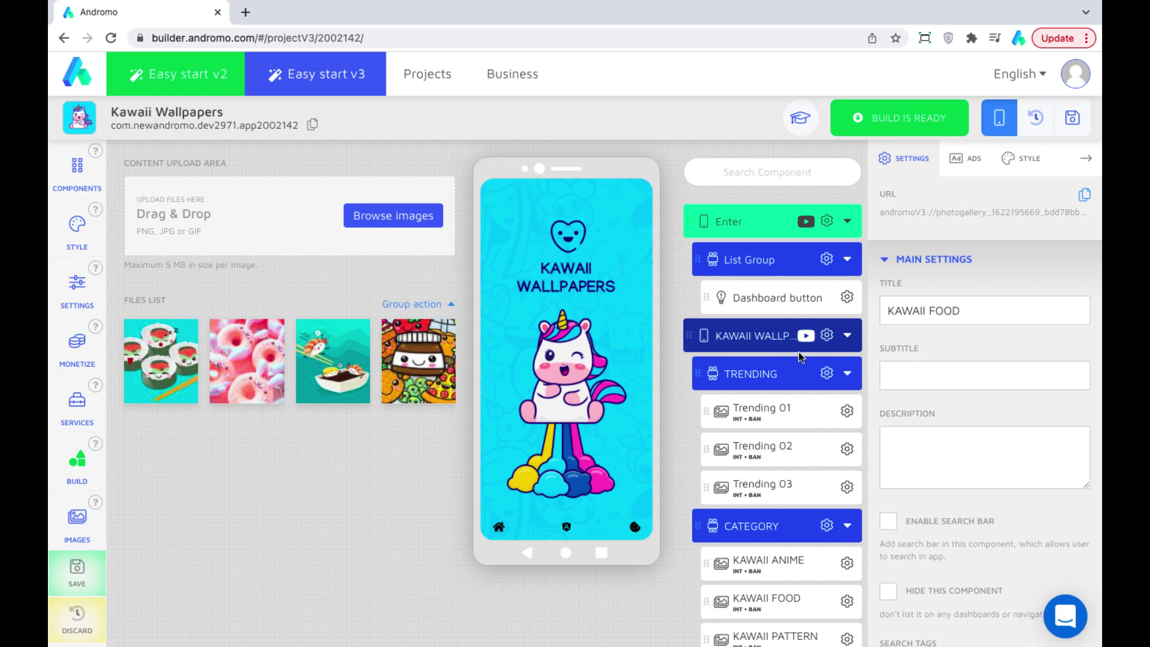
{"action": "left_click", "coordinate": [769, 336]}
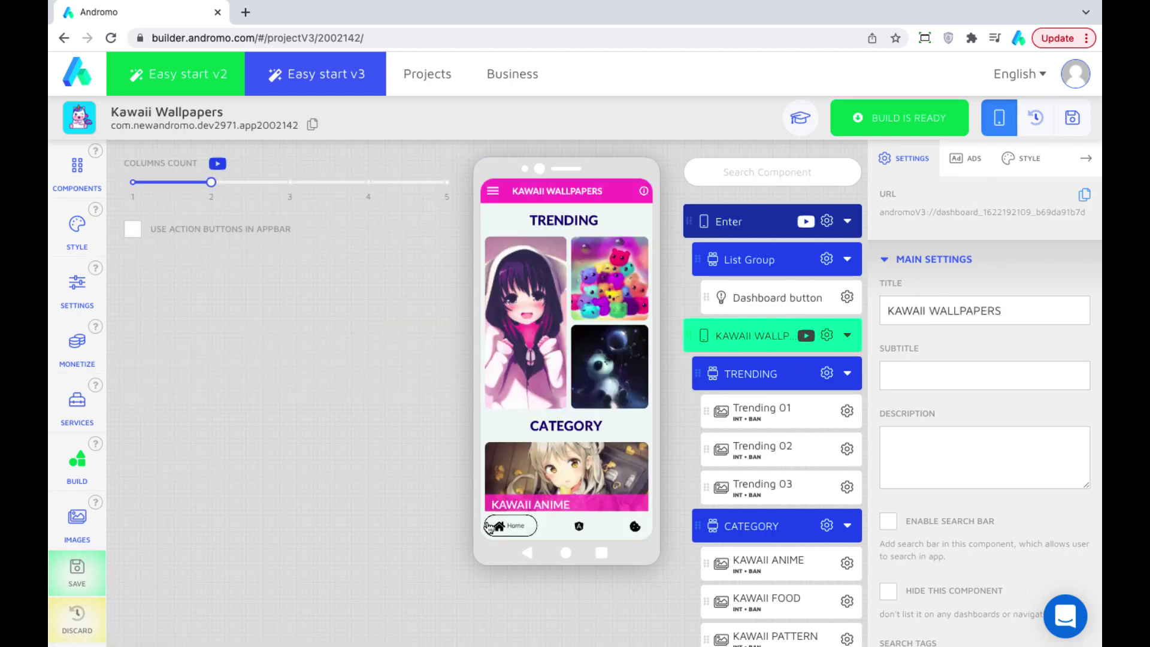
{"action": "left_click", "coordinate": [586, 490]}
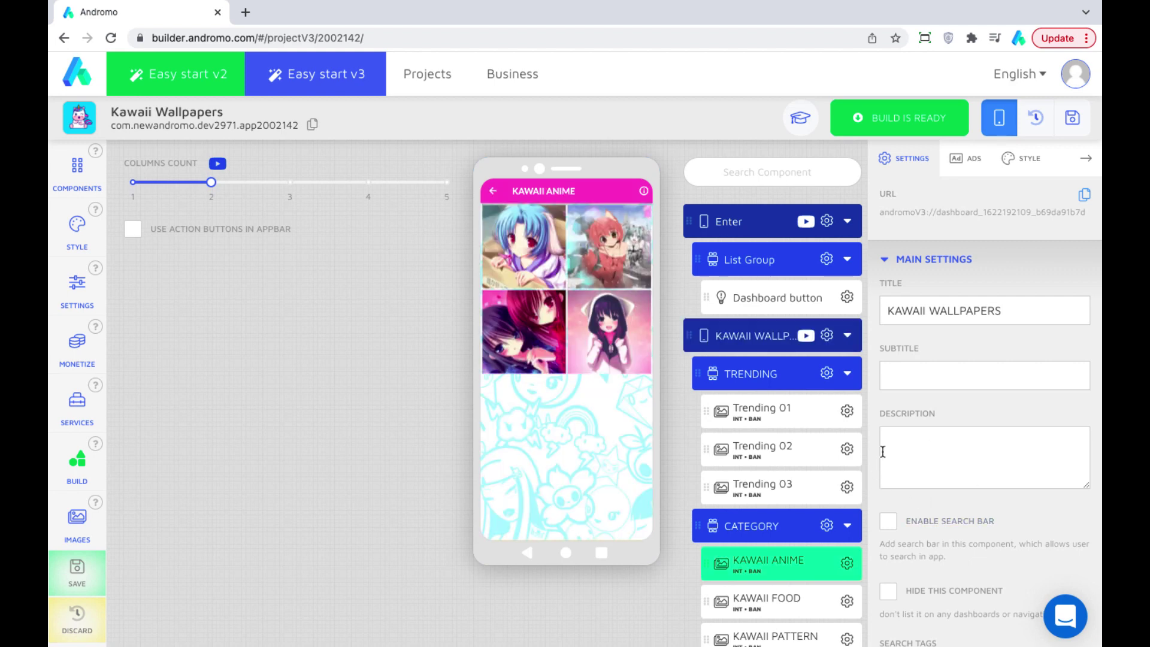
{"action": "scroll", "coordinate": [887, 476], "scroll_direction": "down", "scroll_amount": 5}
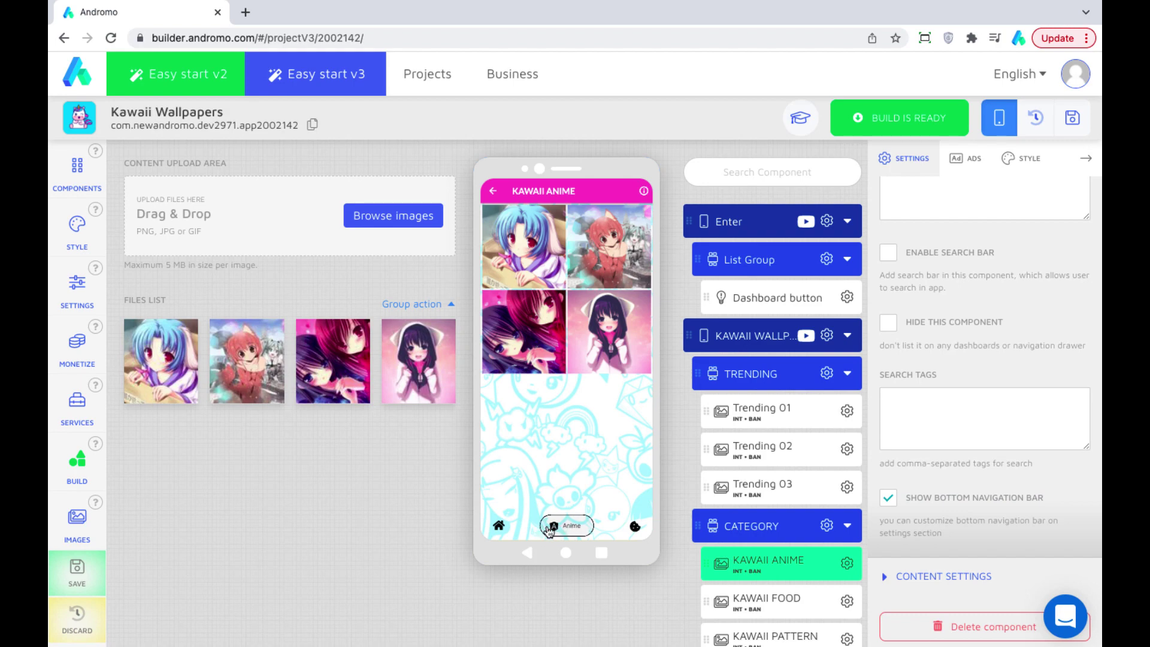
Step: Test the Home, Anime and Food tabs and select the KAWAII FOOD component
{"action": "left_click", "coordinate": [497, 527]}
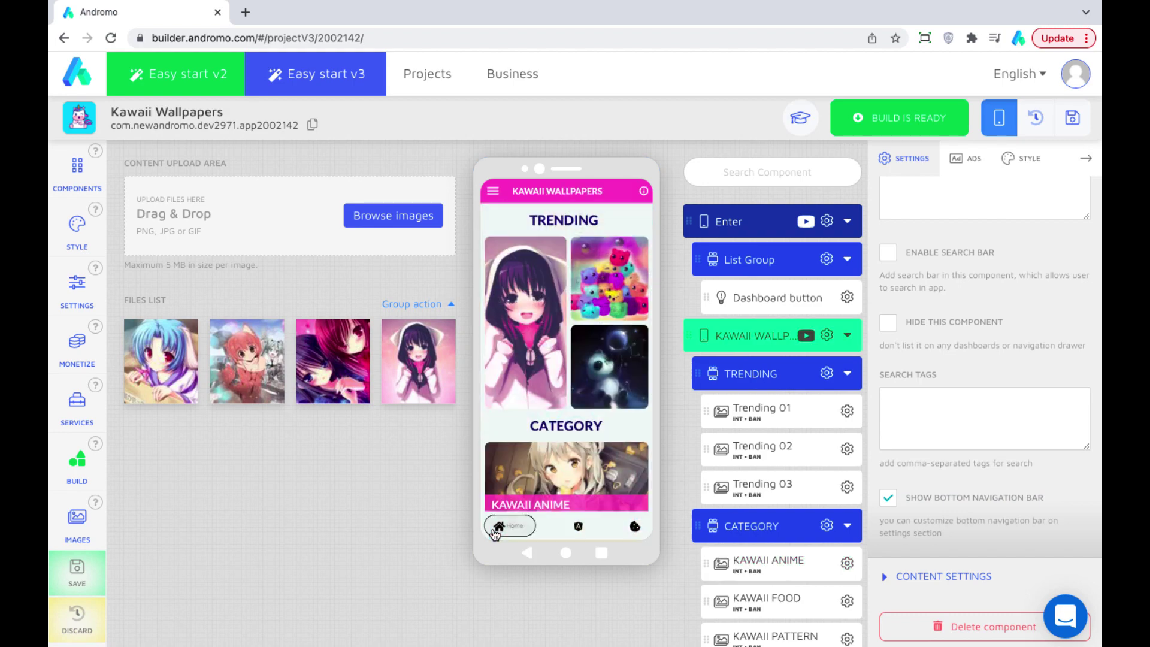
{"action": "left_click", "coordinate": [567, 531]}
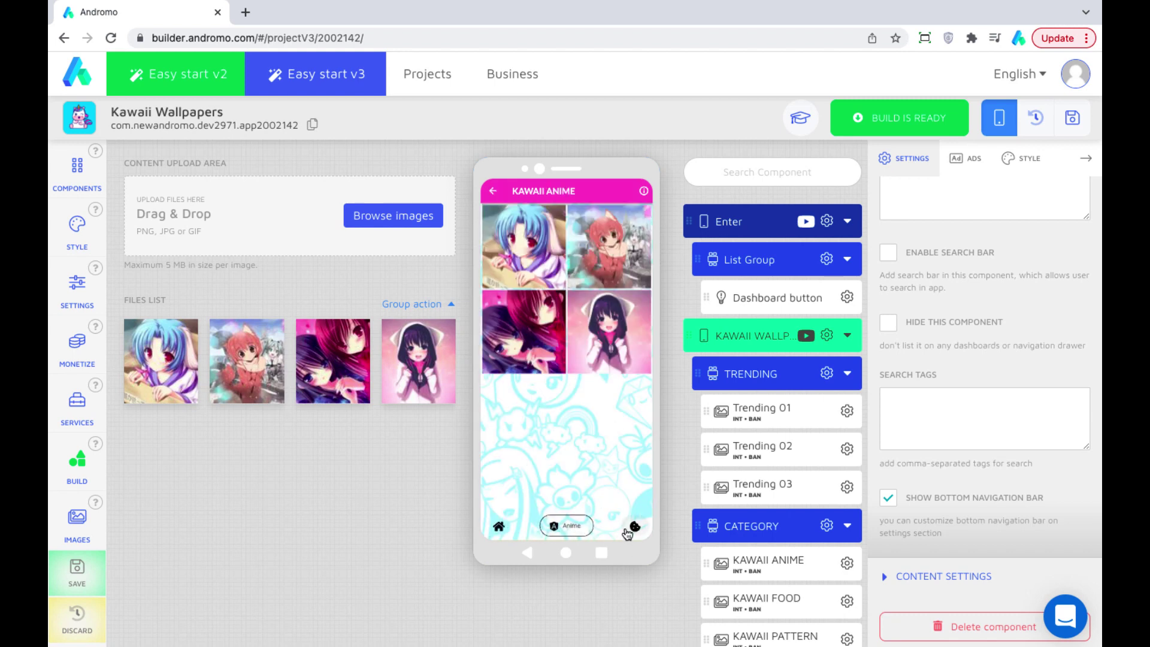
{"action": "left_click", "coordinate": [634, 527]}
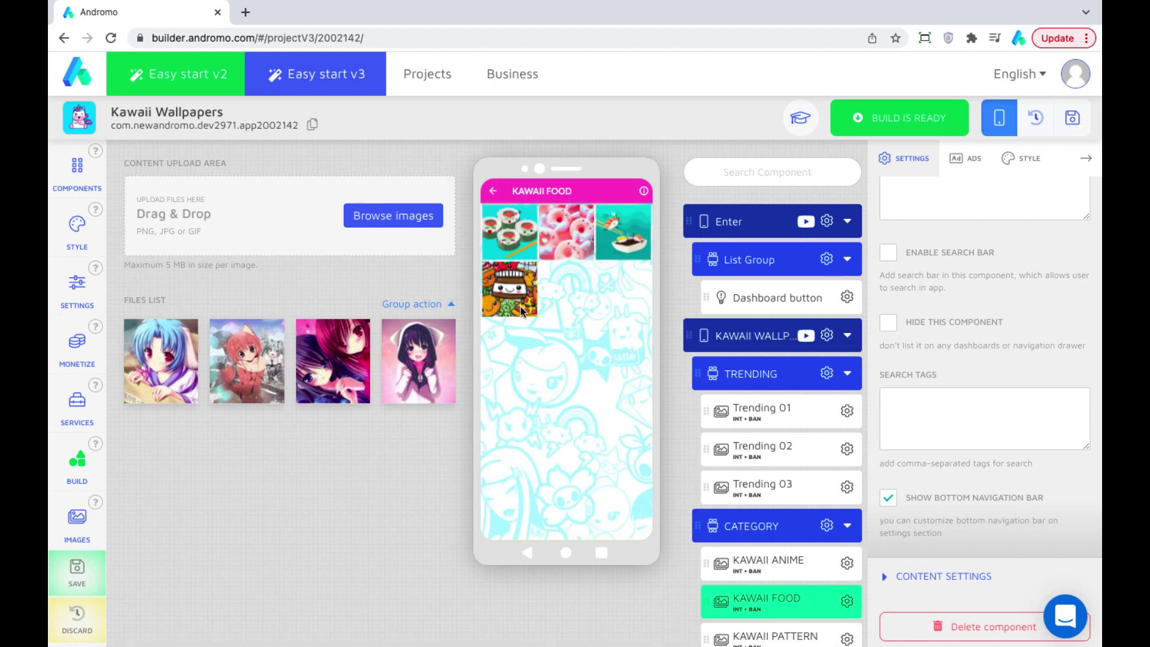
{"action": "scroll", "coordinate": [778, 542], "scroll_direction": "down", "scroll_amount": 1}
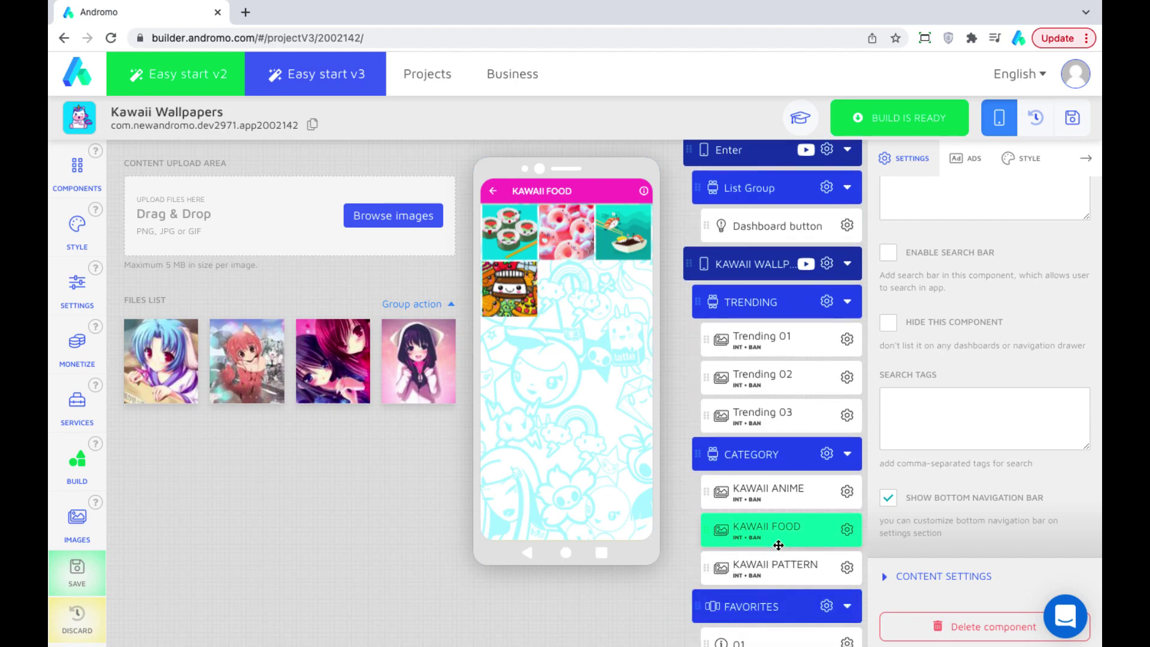
{"action": "left_click", "coordinate": [790, 531]}
{"action": "left_click", "coordinate": [934, 529]}
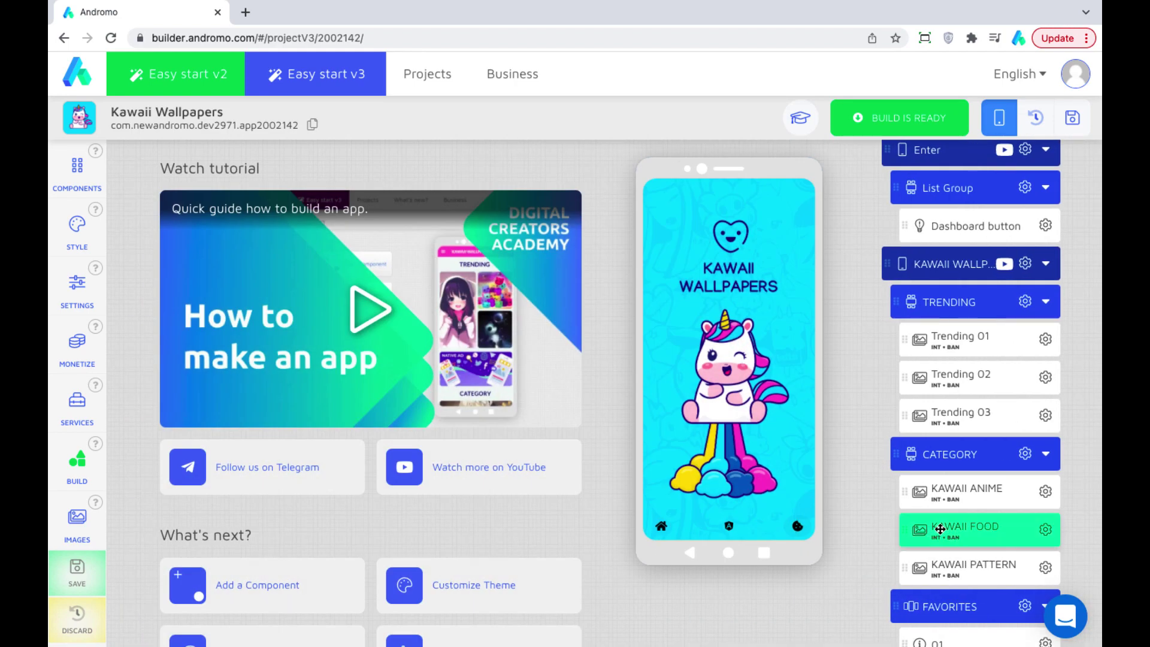
{"action": "scroll", "coordinate": [893, 521], "scroll_direction": "down", "scroll_amount": 4}
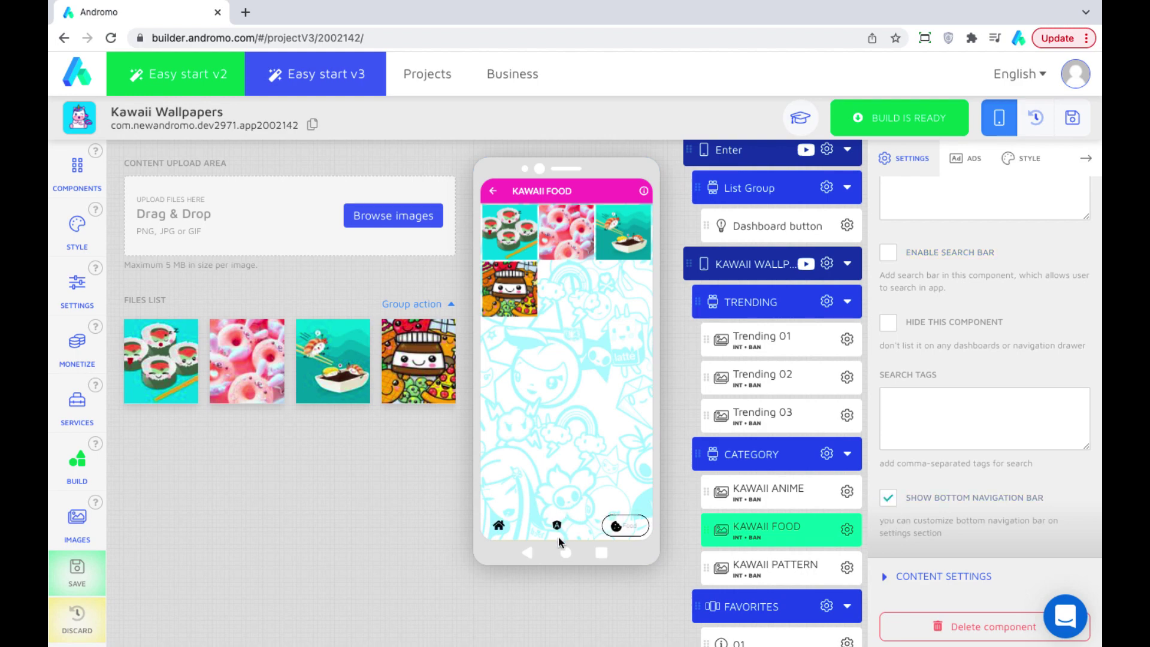
Step: Cycle through Home, Anime and Food in the preview, then select the Enter splash screen
{"action": "left_click", "coordinate": [526, 526]}
{"action": "left_click", "coordinate": [576, 527]}
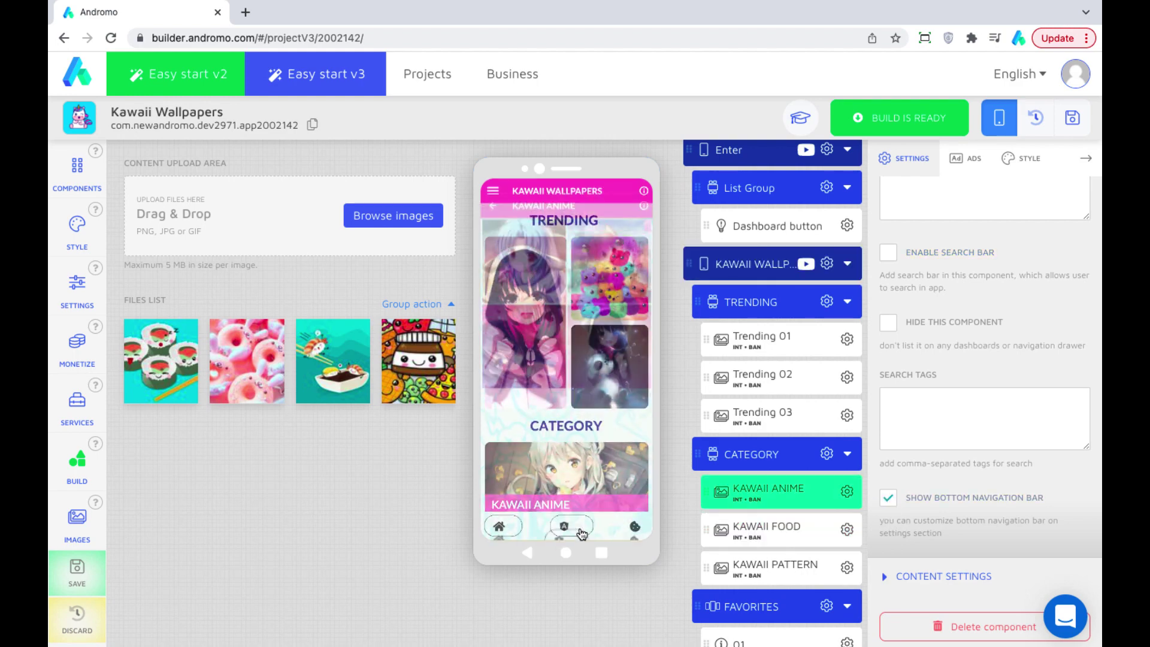
{"action": "left_click", "coordinate": [634, 527]}
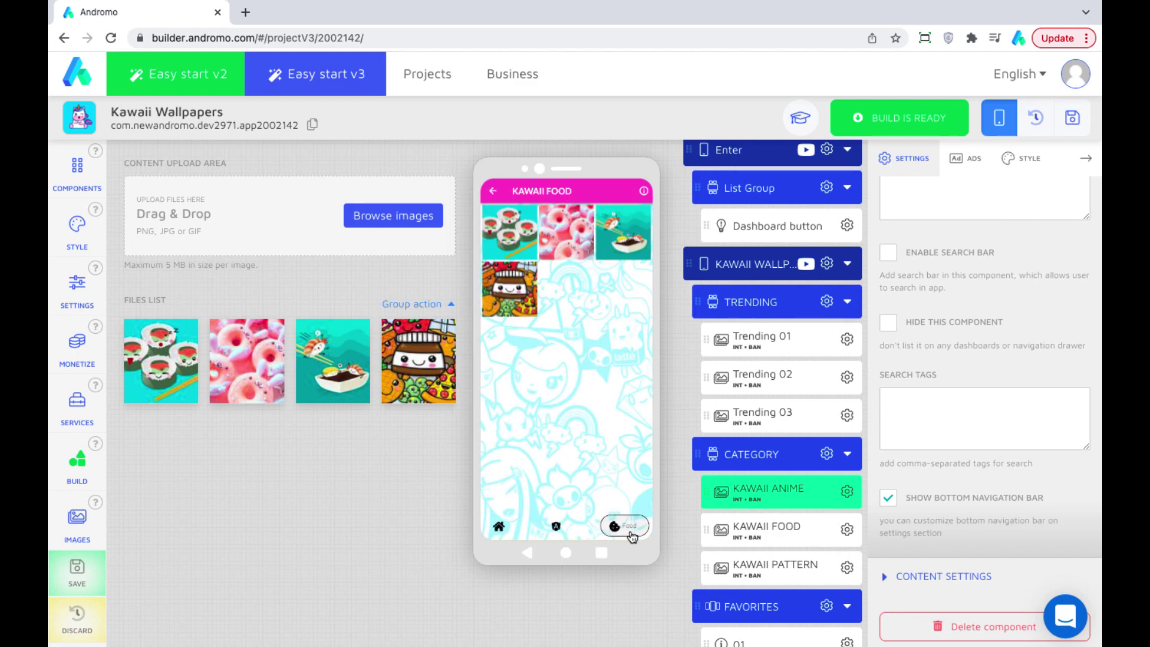
{"action": "left_click", "coordinate": [498, 525]}
{"action": "scroll", "coordinate": [772, 269], "scroll_direction": "up", "scroll_amount": 2}
{"action": "left_click", "coordinate": [758, 227]}
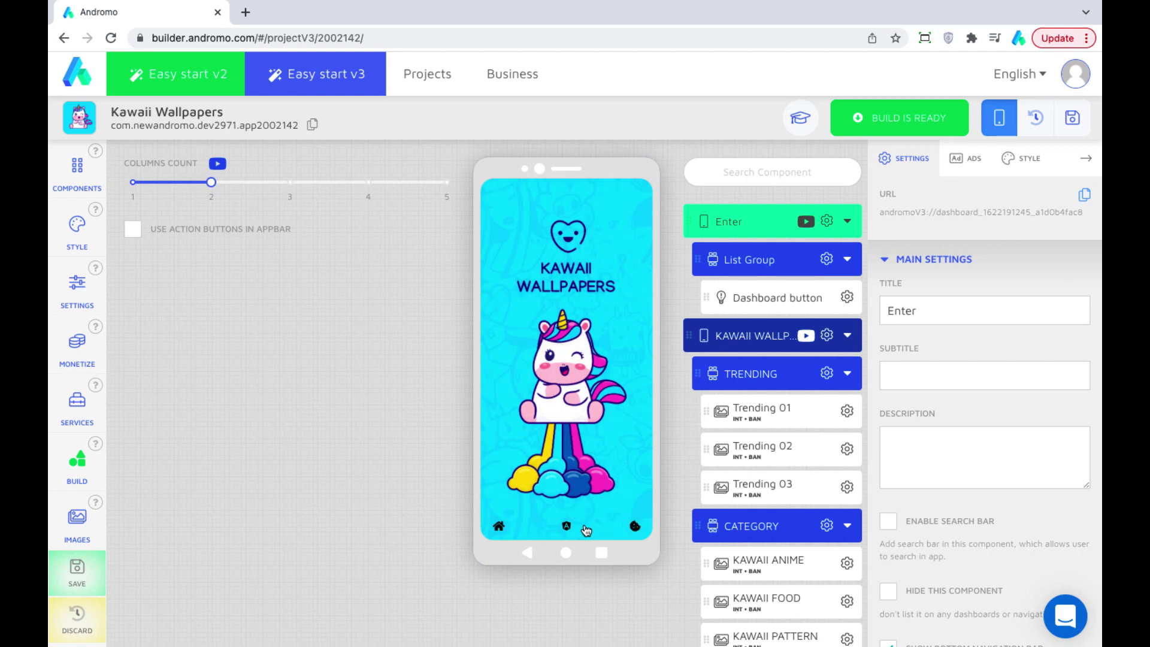
Step: Untick Show Bottom Navigation Bar for Enter and test the Anime, Food and Home tabs
{"action": "scroll", "coordinate": [919, 417], "scroll_direction": "down", "scroll_amount": 2}
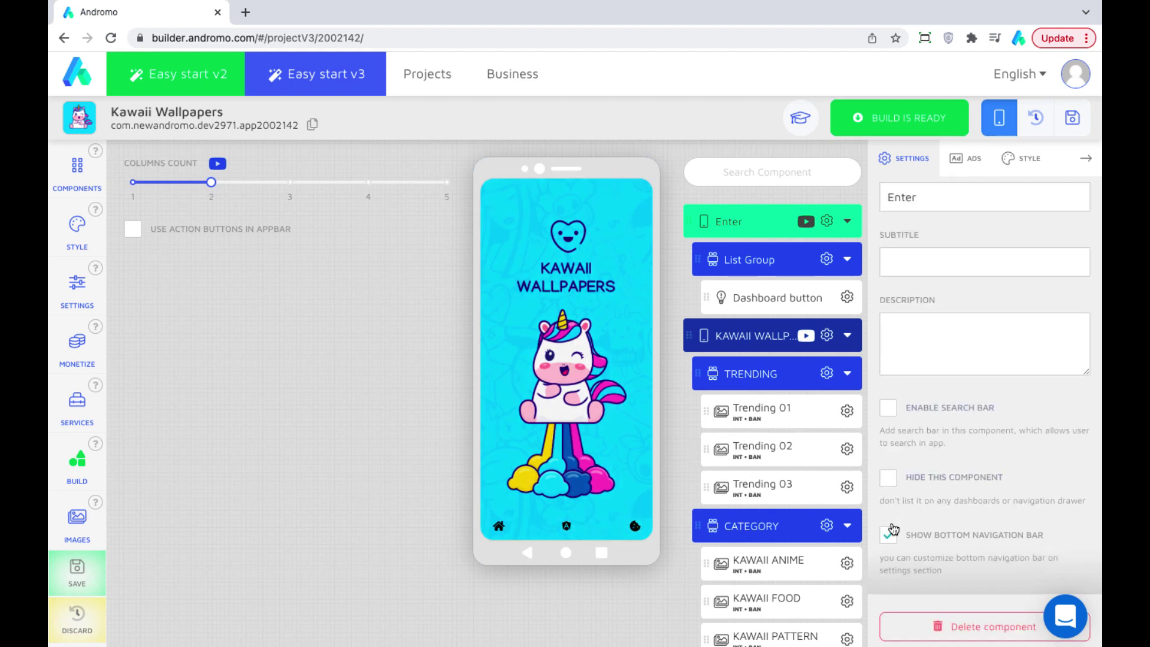
{"action": "left_click", "coordinate": [569, 383]}
{"action": "left_click", "coordinate": [579, 527]}
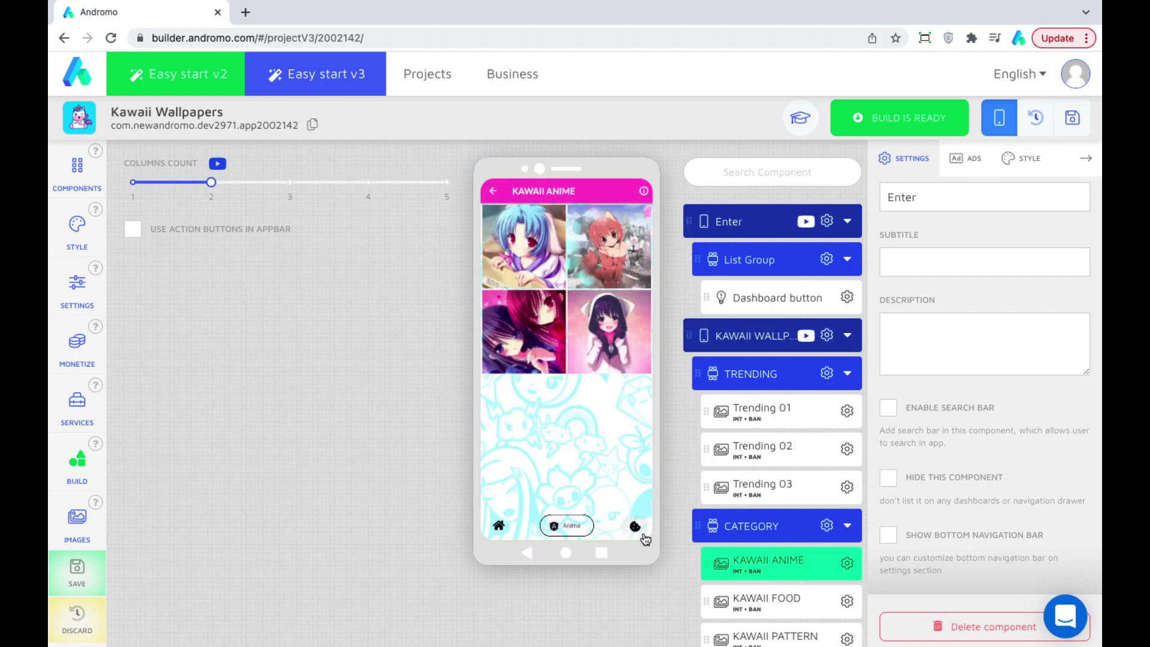
{"action": "left_click", "coordinate": [635, 528]}
{"action": "left_click", "coordinate": [559, 529]}
{"action": "left_click", "coordinate": [499, 526]}
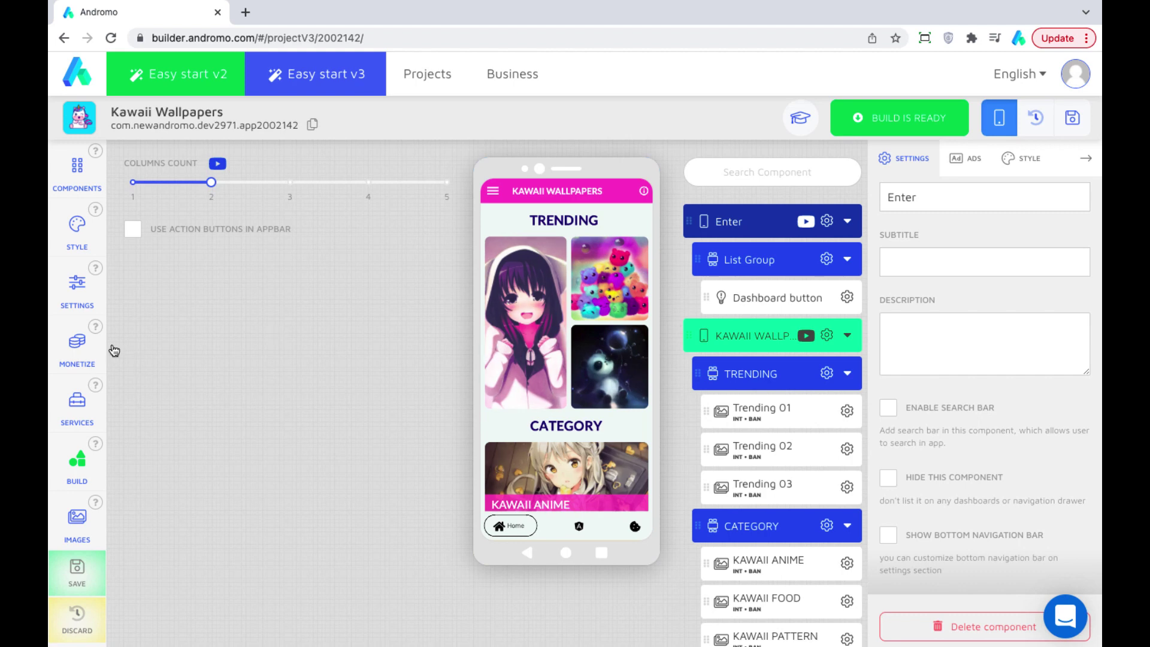
Step: Drag Buttons Count to 4 and select the KAWAII PATTERN gallery to copy its URL
{"action": "left_click", "coordinate": [77, 287]}
{"action": "left_click", "coordinate": [129, 200]}
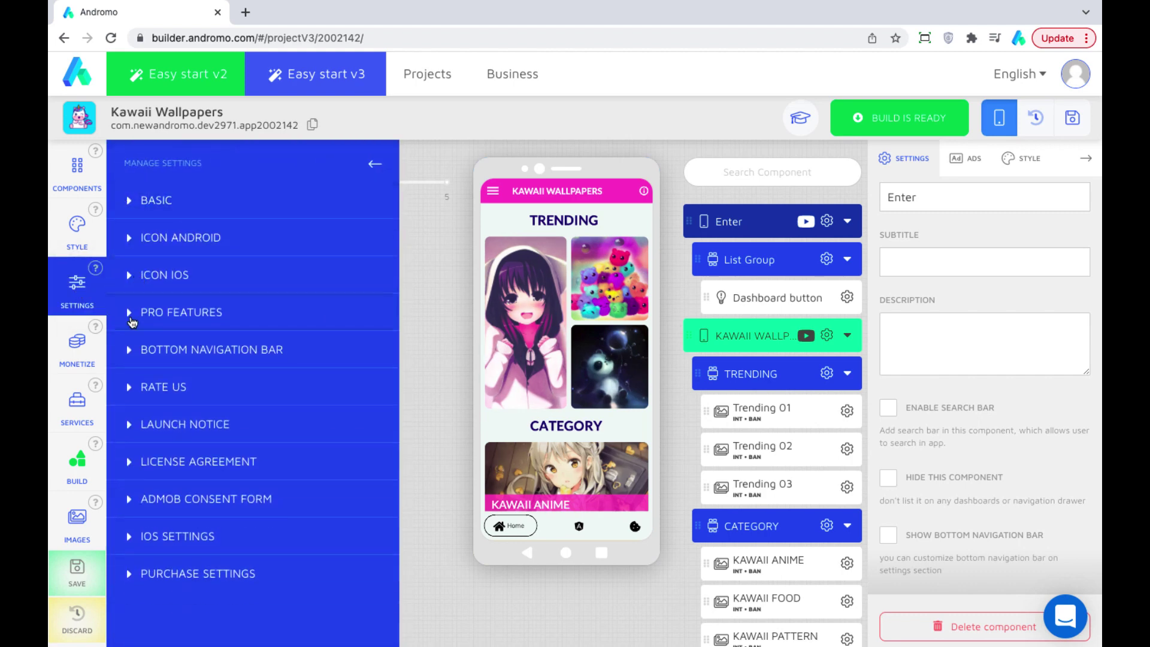
{"action": "left_click", "coordinate": [128, 353]}
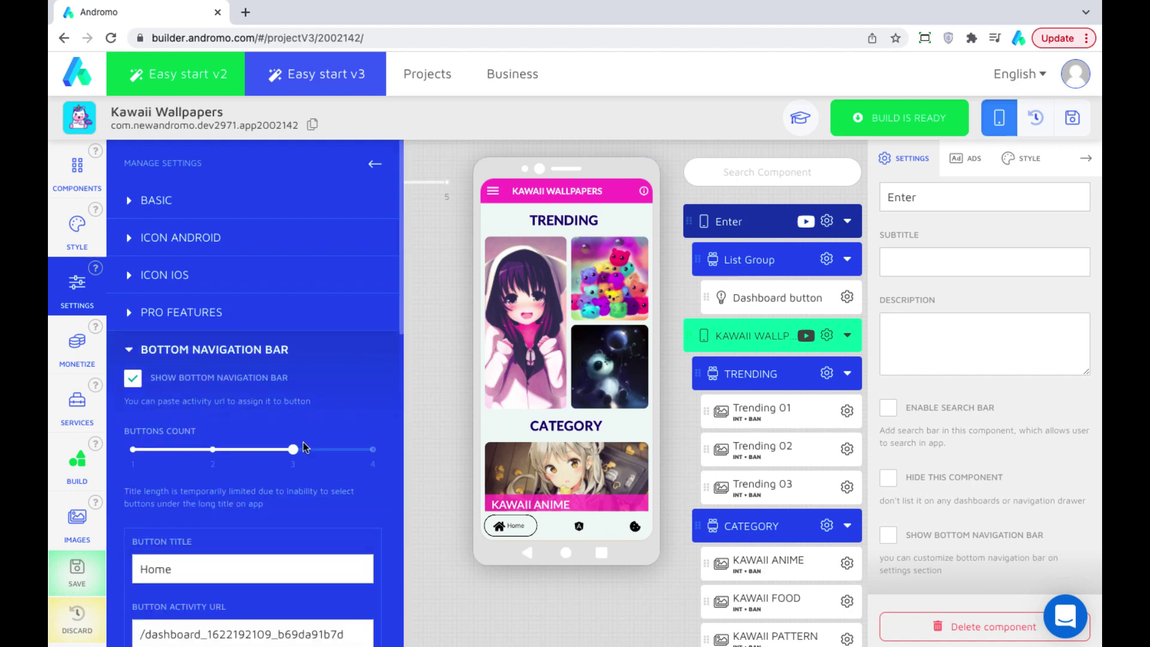
{"action": "left_click_drag", "start_coordinate": [304, 448], "coordinate": [373, 450]}
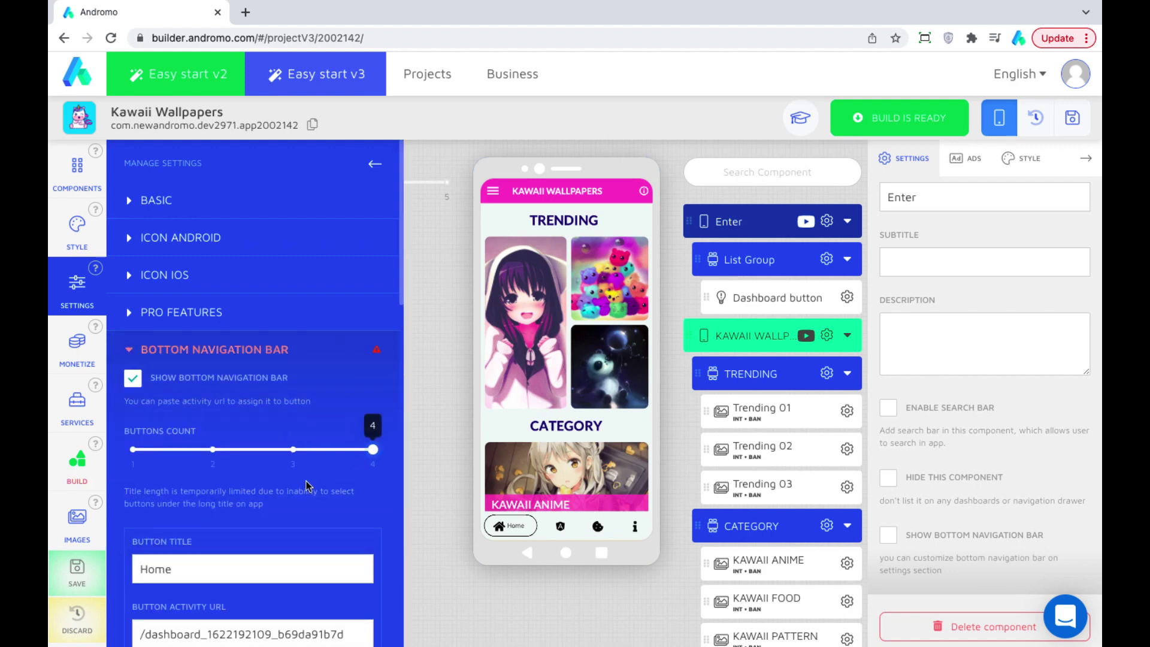
{"action": "scroll", "coordinate": [306, 485], "scroll_direction": "down", "scroll_amount": 10}
{"action": "scroll", "coordinate": [750, 523], "scroll_direction": "down", "scroll_amount": 3}
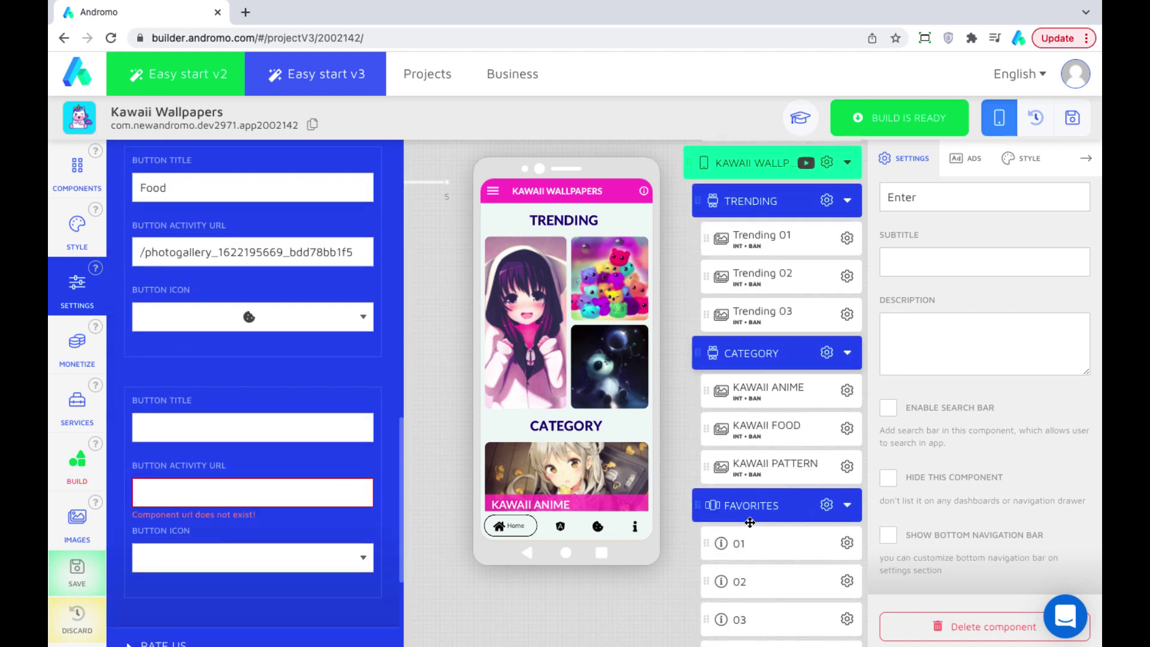
{"action": "left_click", "coordinate": [767, 462]}
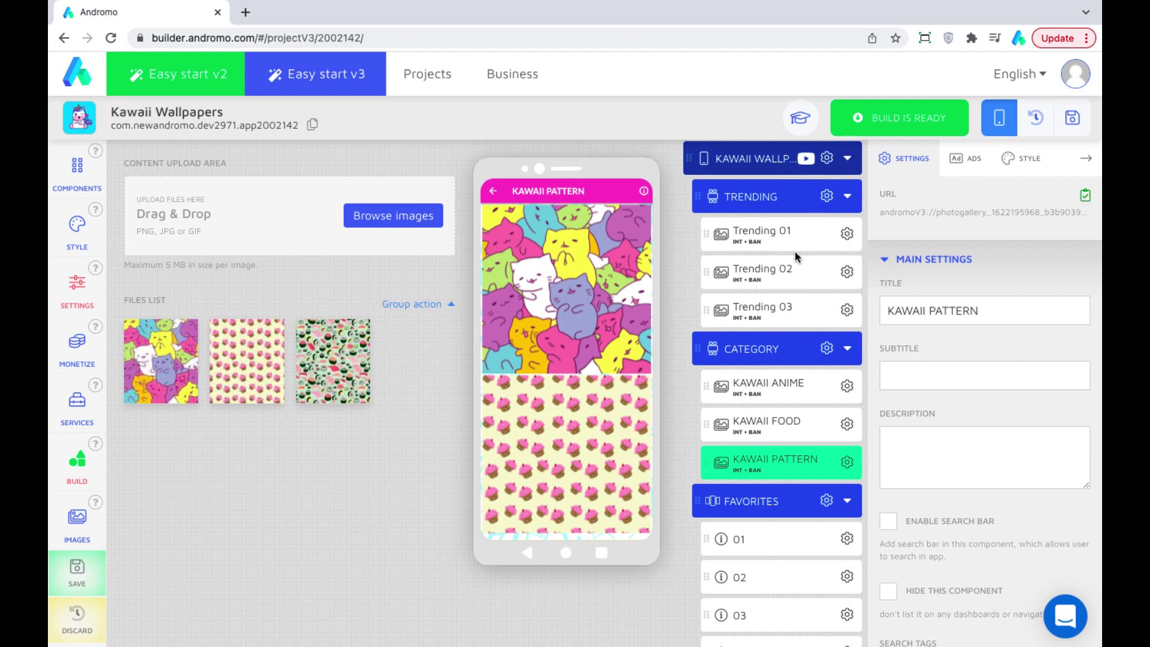
Step: Open the app-wide settings, collapse the basic settings and expand the Bottom Navigation Bar section
{"action": "left_click", "coordinate": [77, 284]}
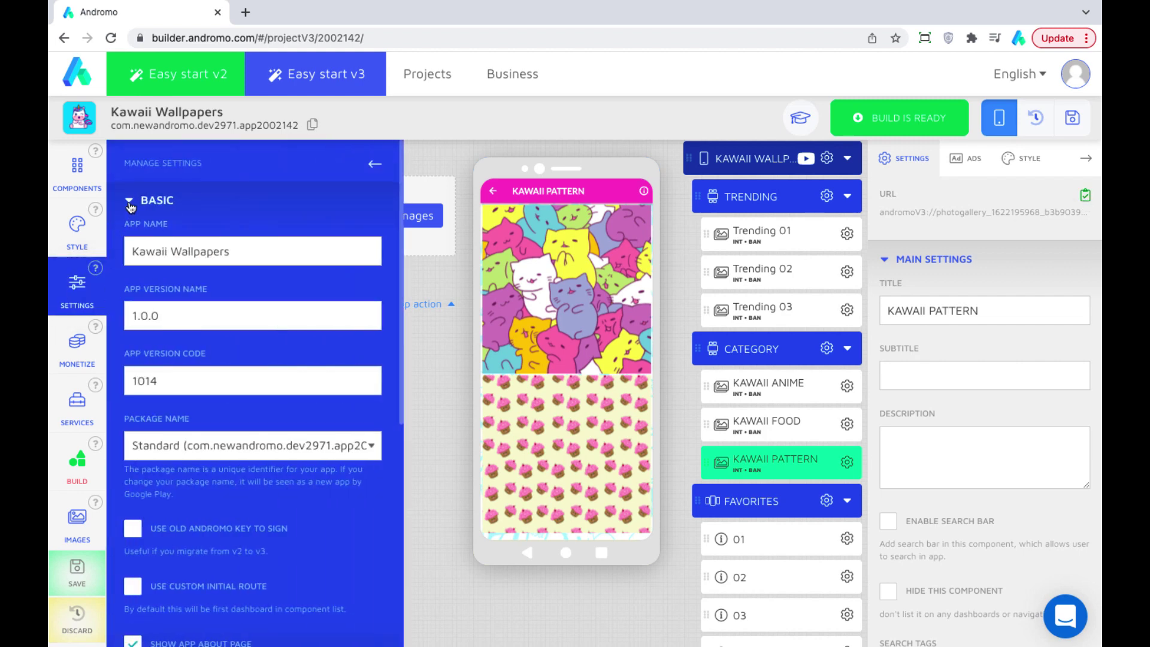
{"action": "left_click", "coordinate": [129, 204]}
{"action": "left_click", "coordinate": [129, 353]}
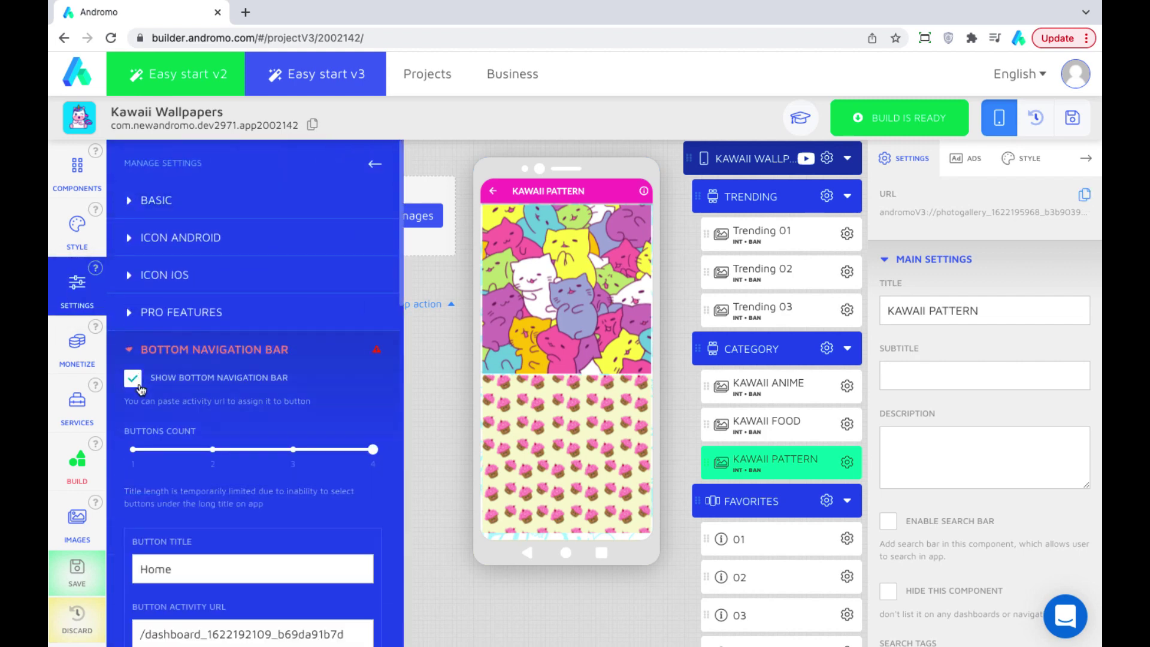
{"action": "scroll", "coordinate": [190, 483], "scroll_direction": "down", "scroll_amount": 6}
{"action": "scroll", "coordinate": [191, 484], "scroll_direction": "down", "scroll_amount": 3}
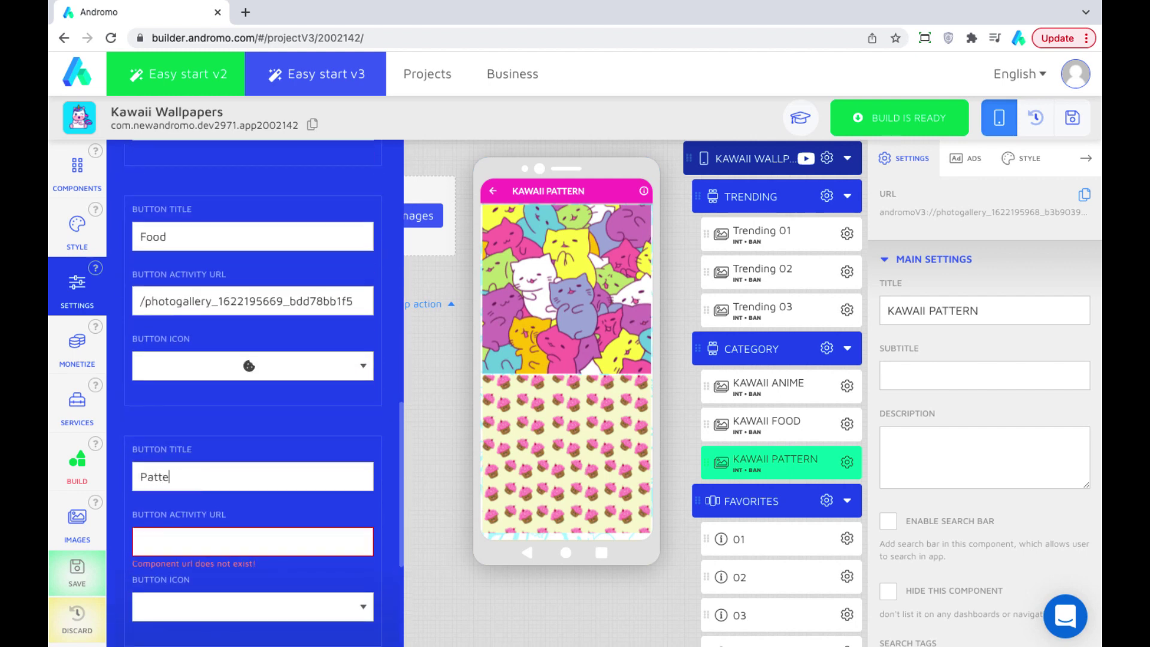
Step: Link the fourth button to the Kawaii Pattern gallery URL and give it a double-chevron icon
{"action": "key", "text": "ctrl+v"}
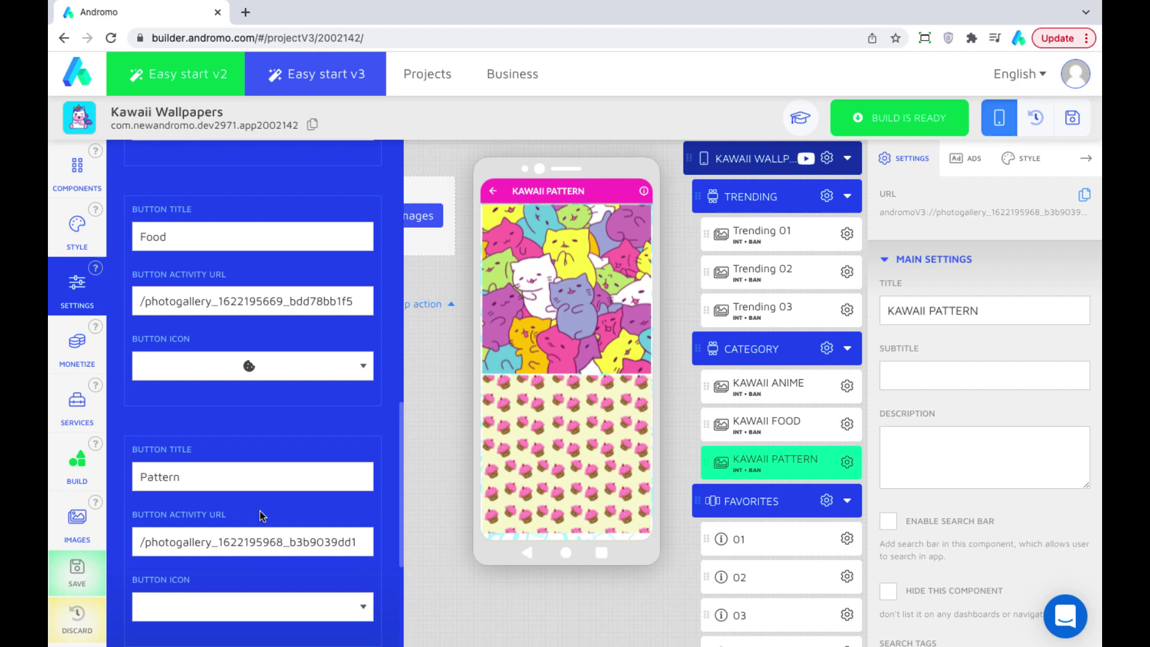
{"action": "scroll", "coordinate": [259, 517], "scroll_direction": "down", "scroll_amount": 1}
{"action": "left_click", "coordinate": [238, 545]}
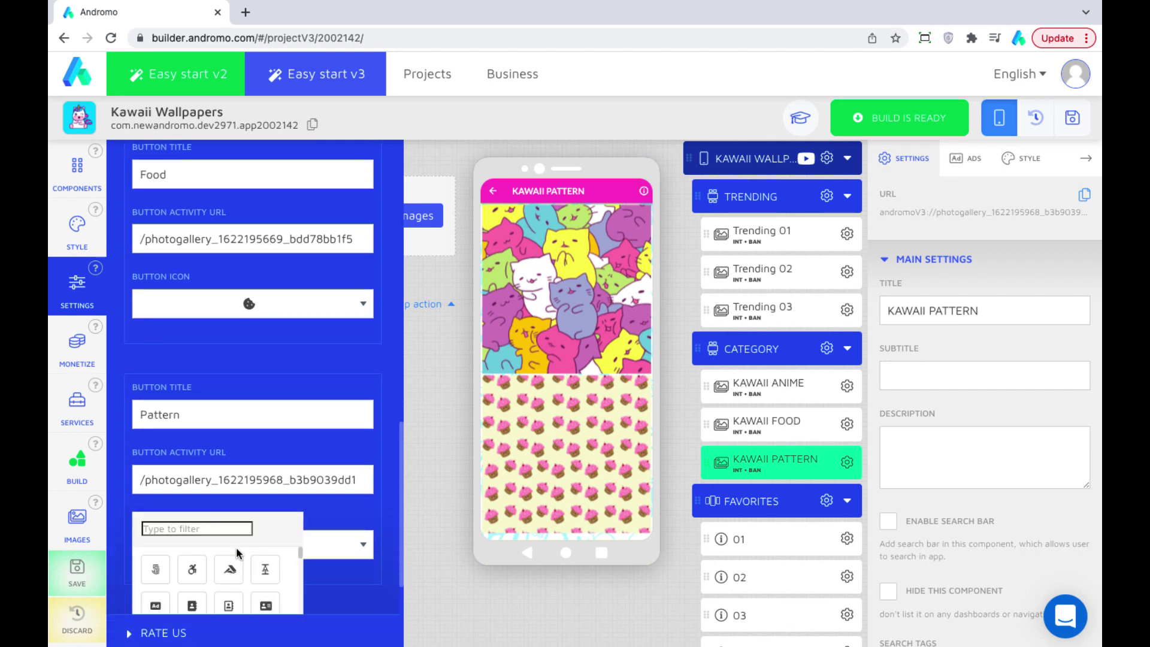
{"action": "scroll", "coordinate": [237, 575], "scroll_direction": "down", "scroll_amount": 3}
{"action": "scroll", "coordinate": [236, 578], "scroll_direction": "down", "scroll_amount": 5}
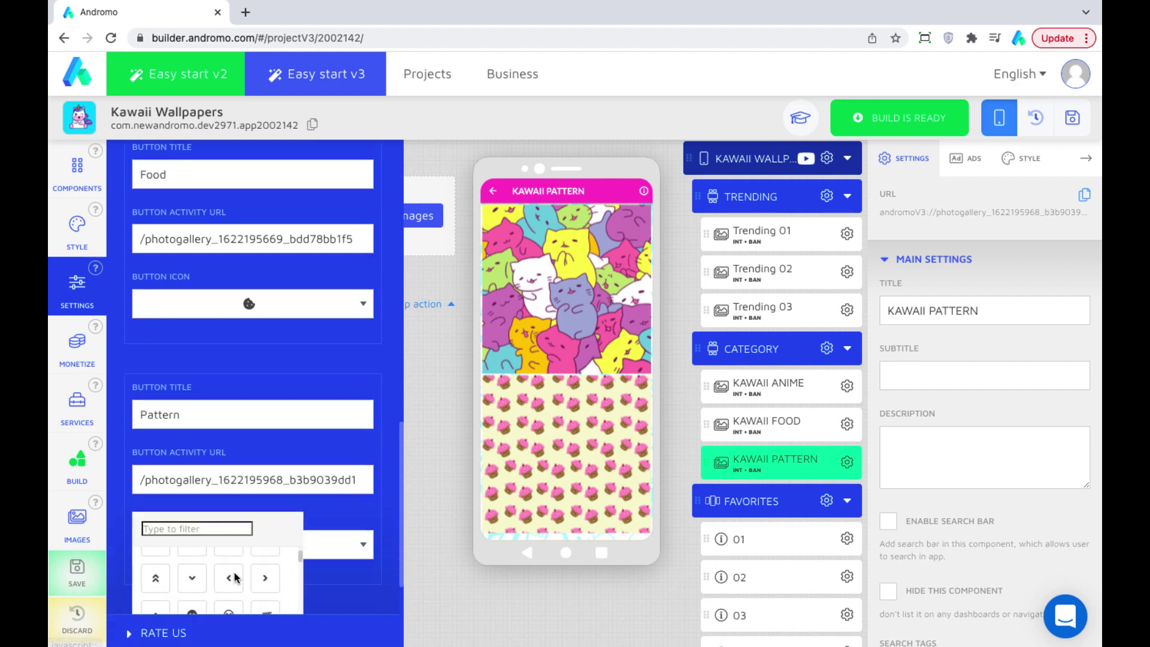
{"action": "scroll", "coordinate": [234, 578], "scroll_direction": "up", "scroll_amount": 1}
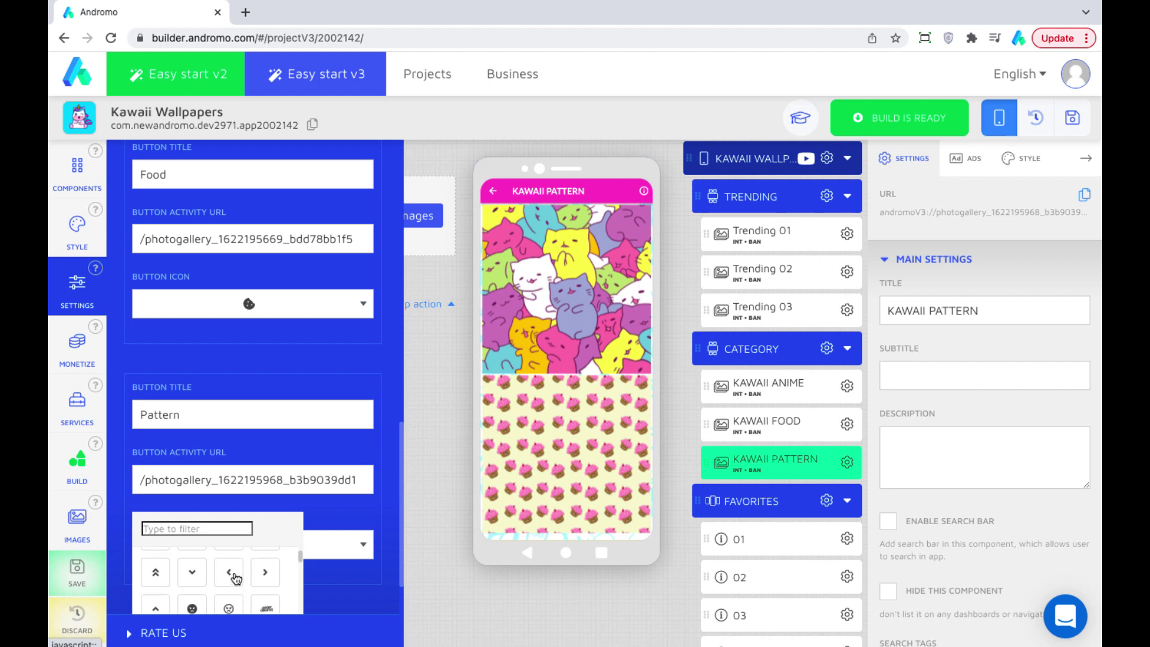
{"action": "left_click", "coordinate": [337, 516]}
Step: Show the bottom bar on the KAWAII PATTERN gallery and test the Home, Anime, Food and Pattern tabs
{"action": "scroll", "coordinate": [886, 476], "scroll_direction": "down", "scroll_amount": 4}
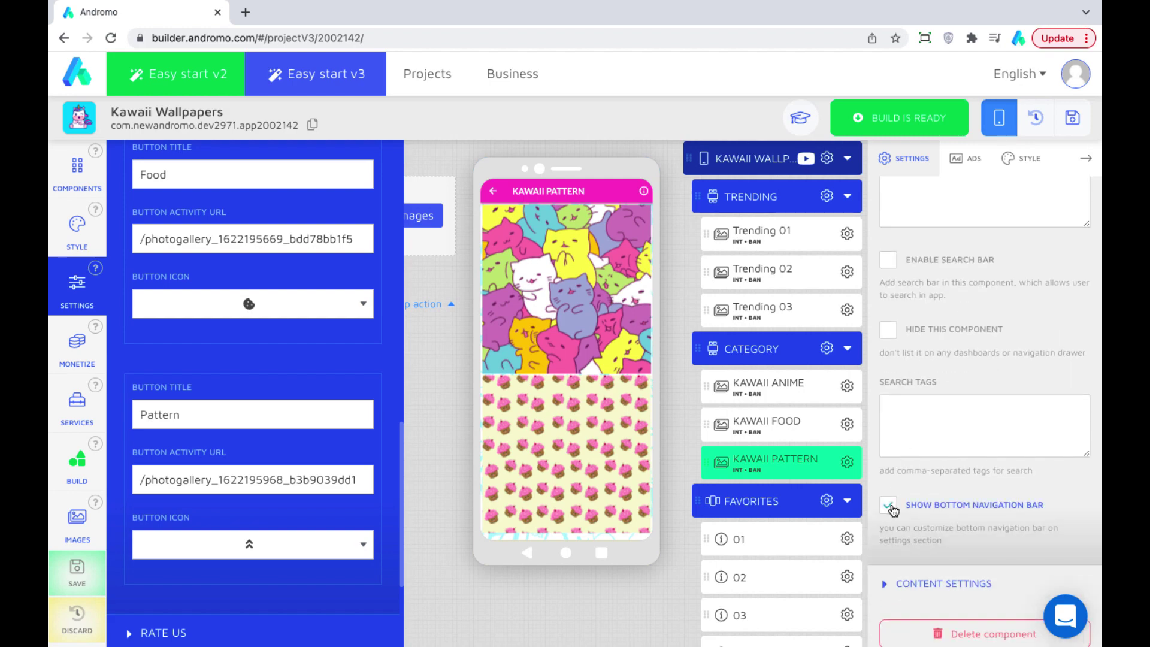
{"action": "left_click", "coordinate": [894, 504]}
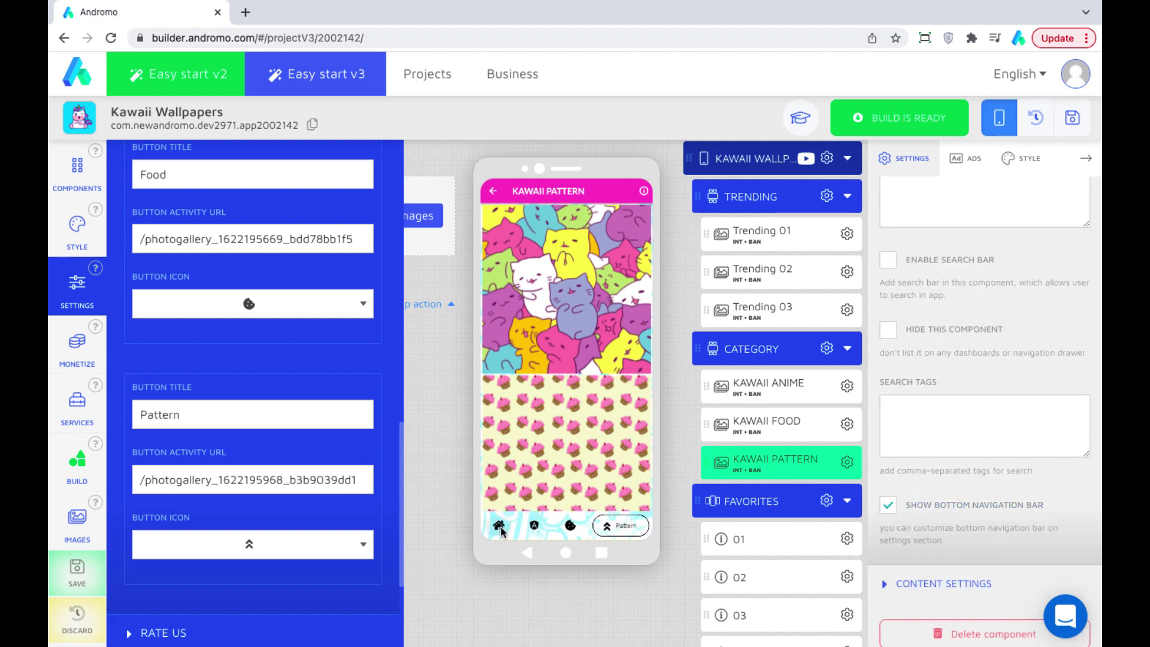
{"action": "left_click", "coordinate": [500, 527]}
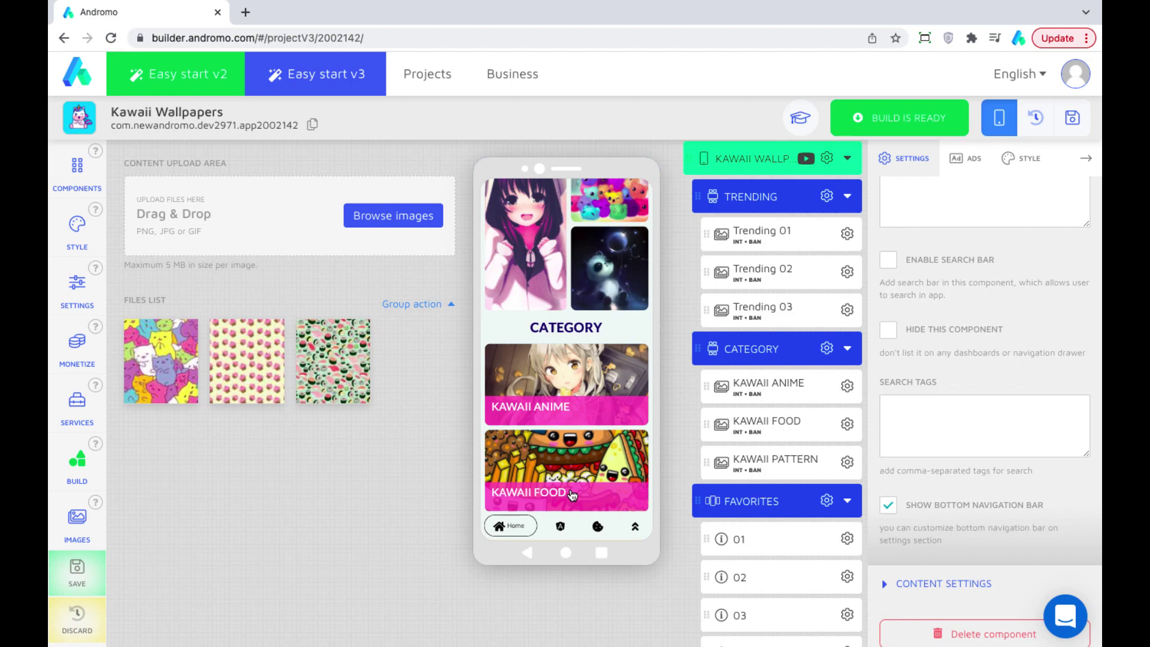
{"action": "left_click", "coordinate": [565, 530]}
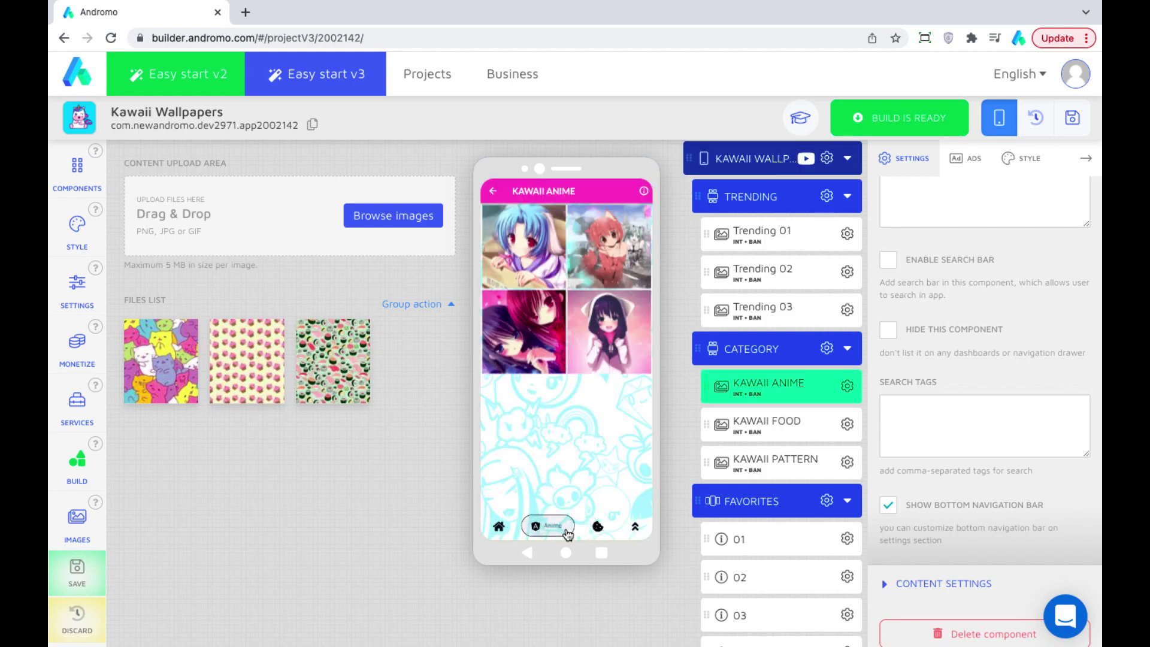
{"action": "left_click", "coordinate": [598, 529]}
{"action": "left_click", "coordinate": [636, 528]}
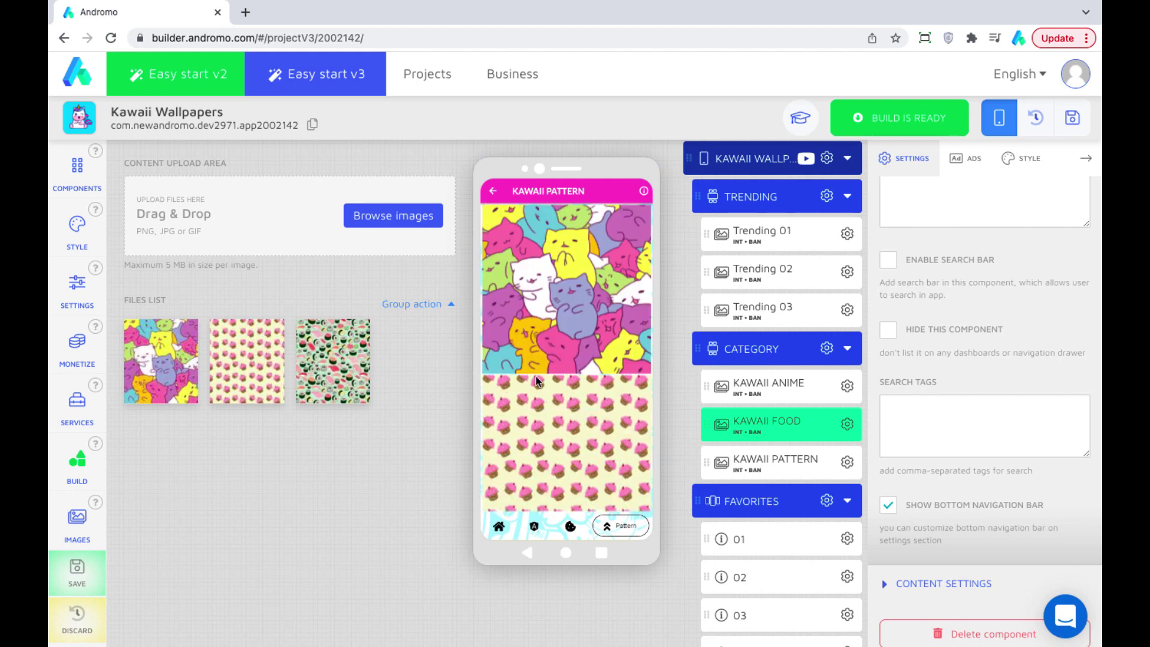
Step: Return the preview to the home screen and save the project changes, confirming the prompt
{"action": "left_click", "coordinate": [498, 526]}
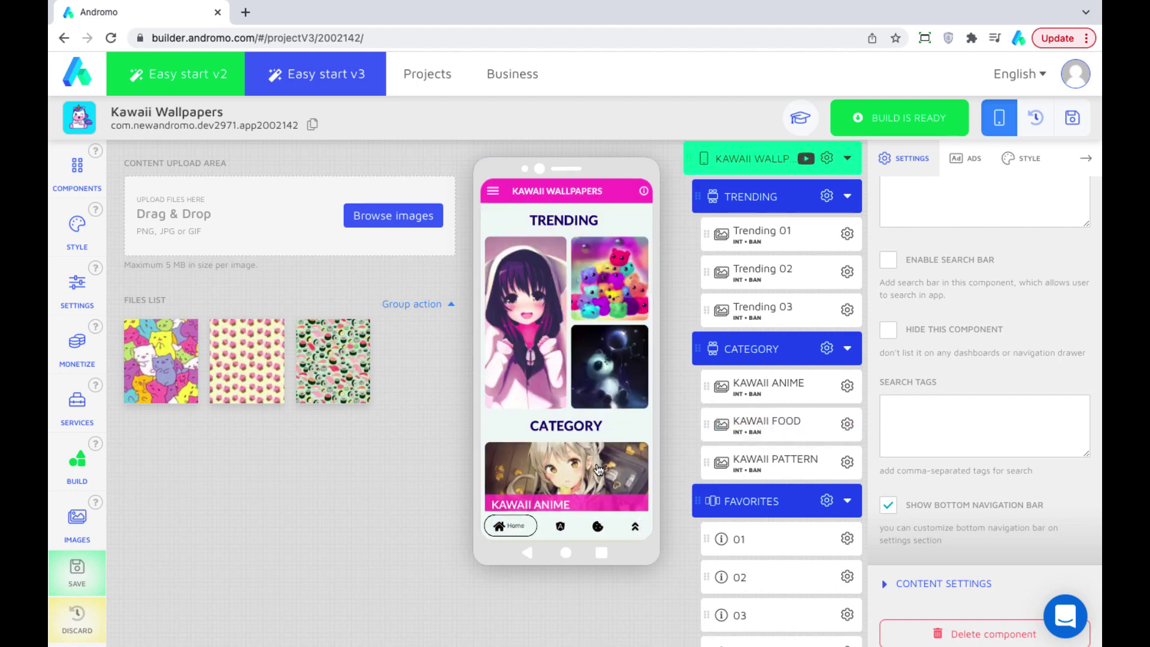
{"action": "left_click", "coordinate": [1075, 117]}
{"action": "left_click", "coordinate": [524, 367]}
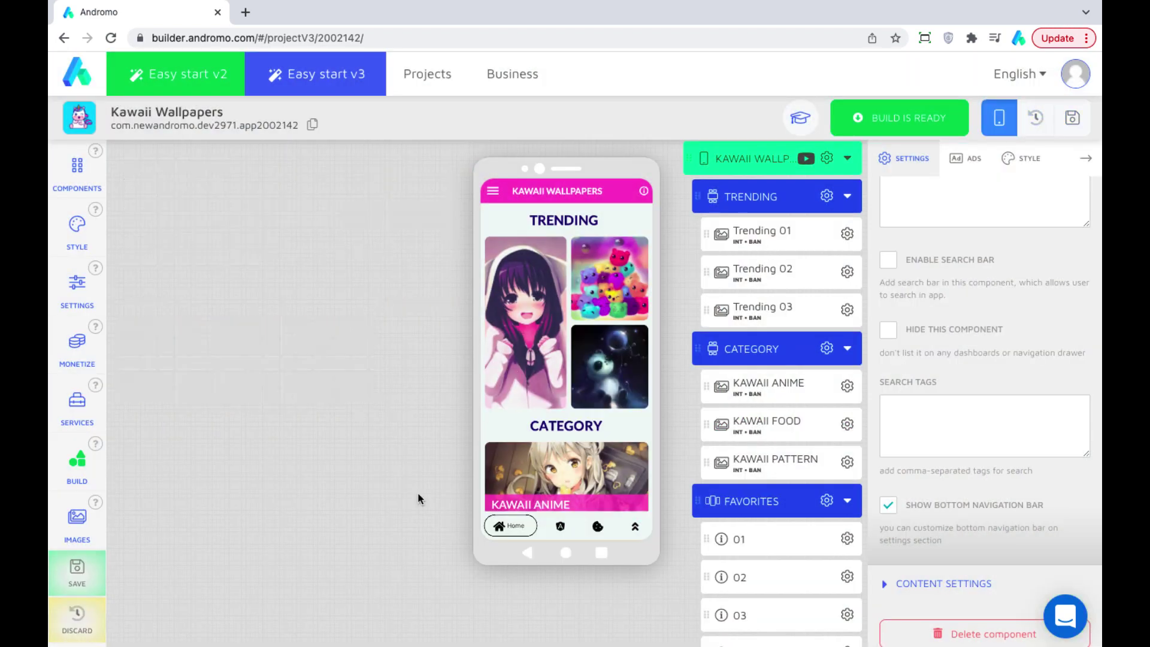